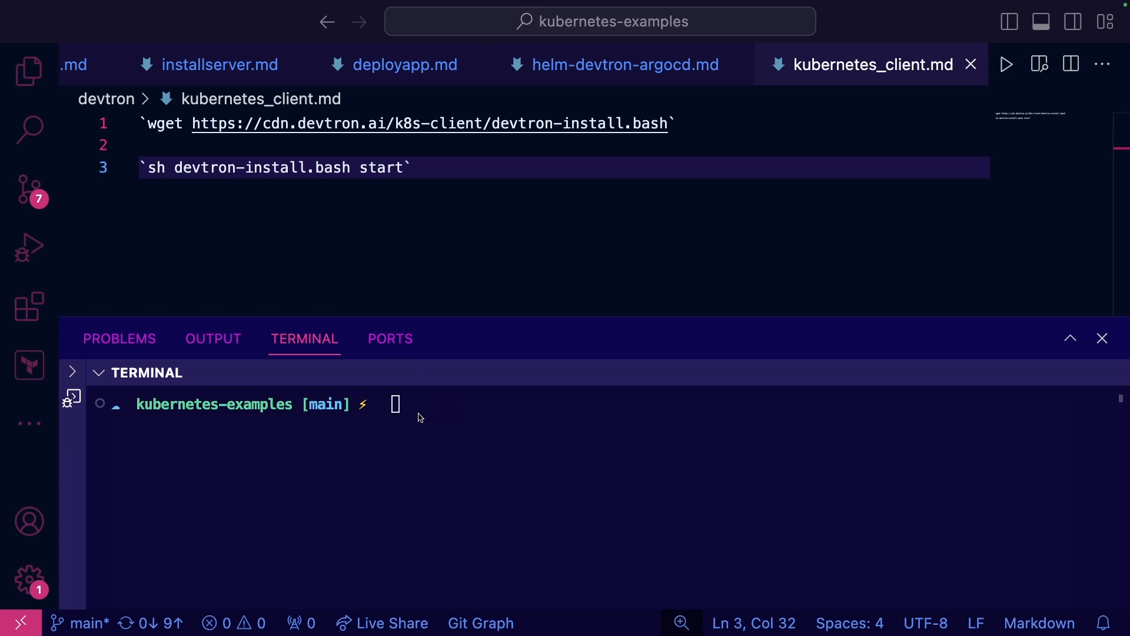
Examine the wget download command and the install script command in kubernetes_client.md
{"action": "left_click", "coordinate": [458, 415]}
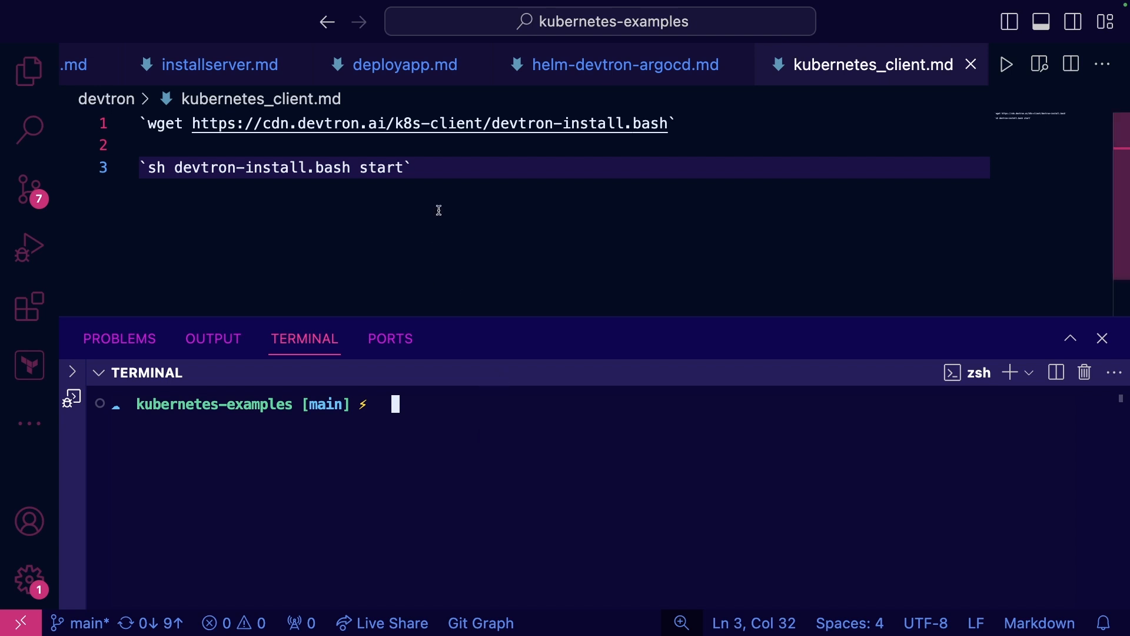
{"action": "left_click_drag", "start_coordinate": [669, 124], "coordinate": [158, 123]}
{"action": "left_click", "coordinate": [461, 168]}
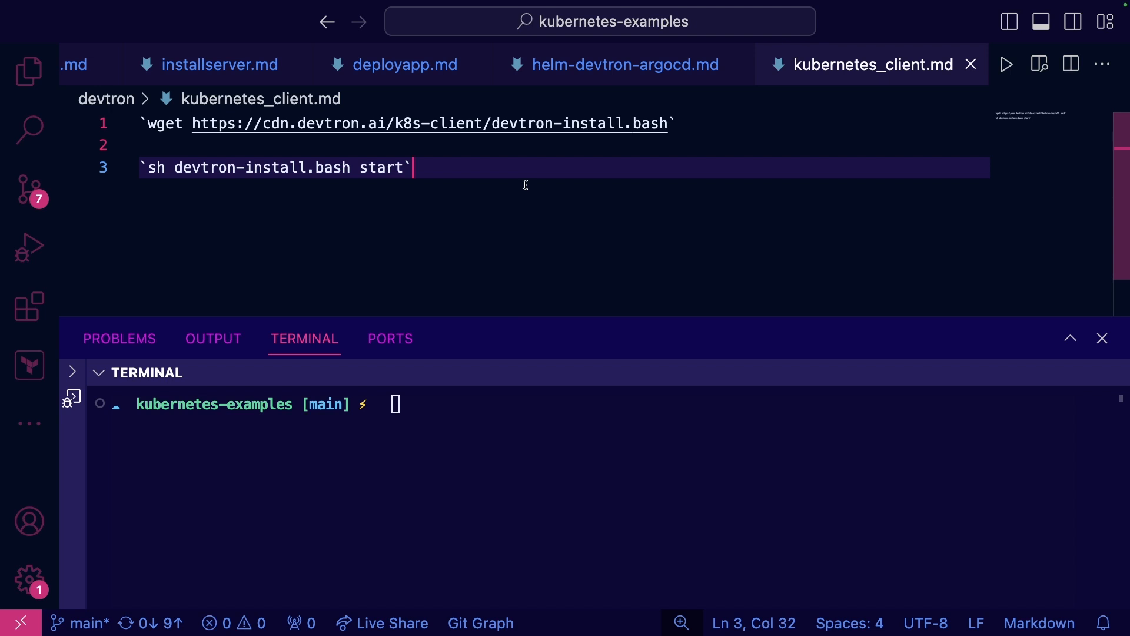
Open helm-devtron-argocd.md, enlarge the editor area, and examine the helm install command with its namespace, cicd module and argo-cd options
{"action": "left_click", "coordinate": [612, 83]}
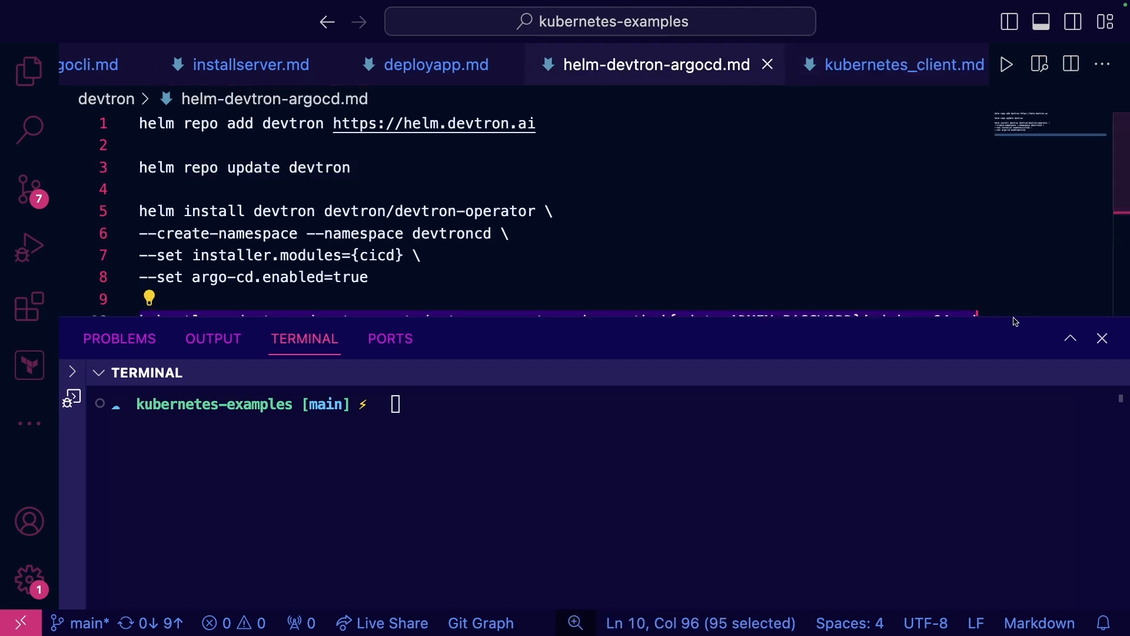
{"action": "left_click_drag", "start_coordinate": [1015, 319], "coordinate": [1015, 456]}
{"action": "left_click", "coordinate": [419, 278]}
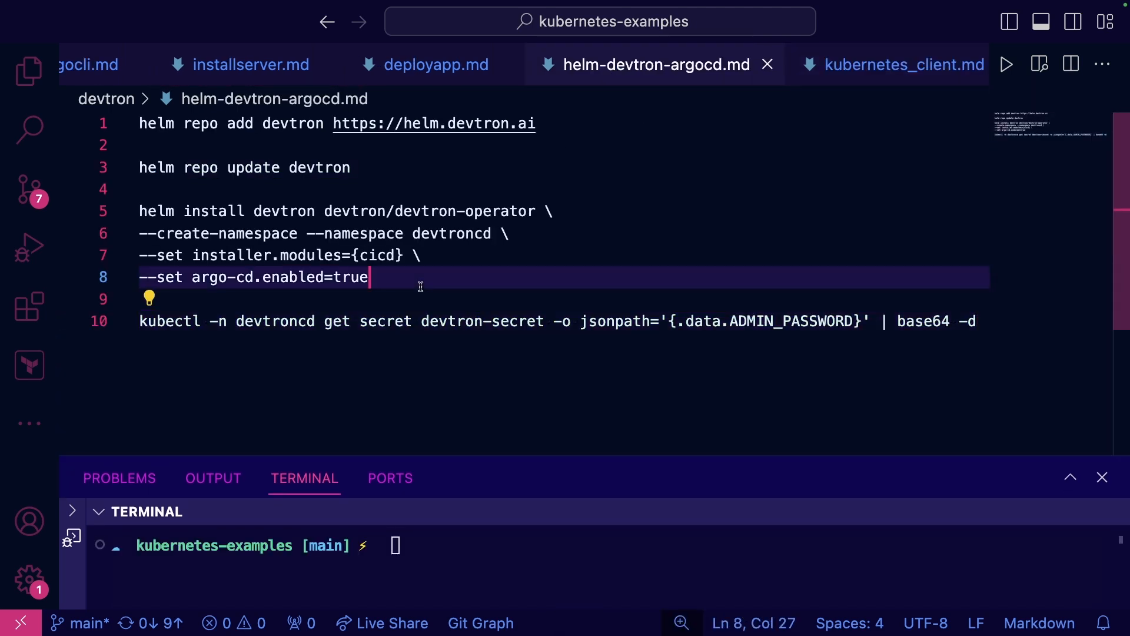
{"action": "key", "text": "shift+Home"}
{"action": "key", "text": "shift+Up"}
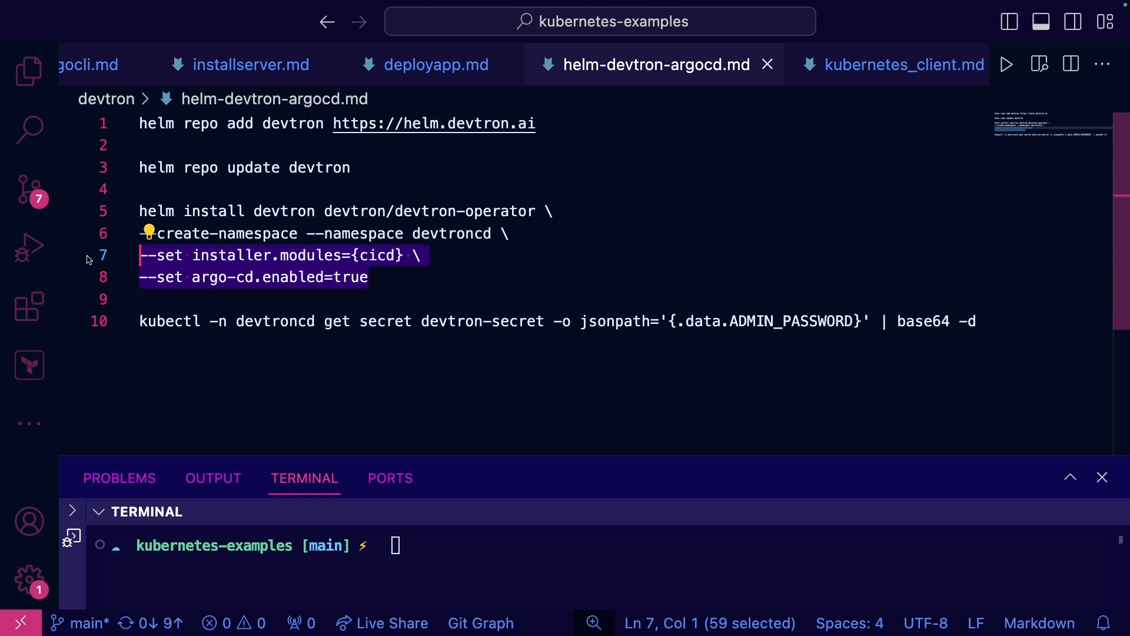
{"action": "left_click", "coordinate": [392, 269]}
{"action": "left_click_drag", "start_coordinate": [494, 233], "coordinate": [136, 214]}
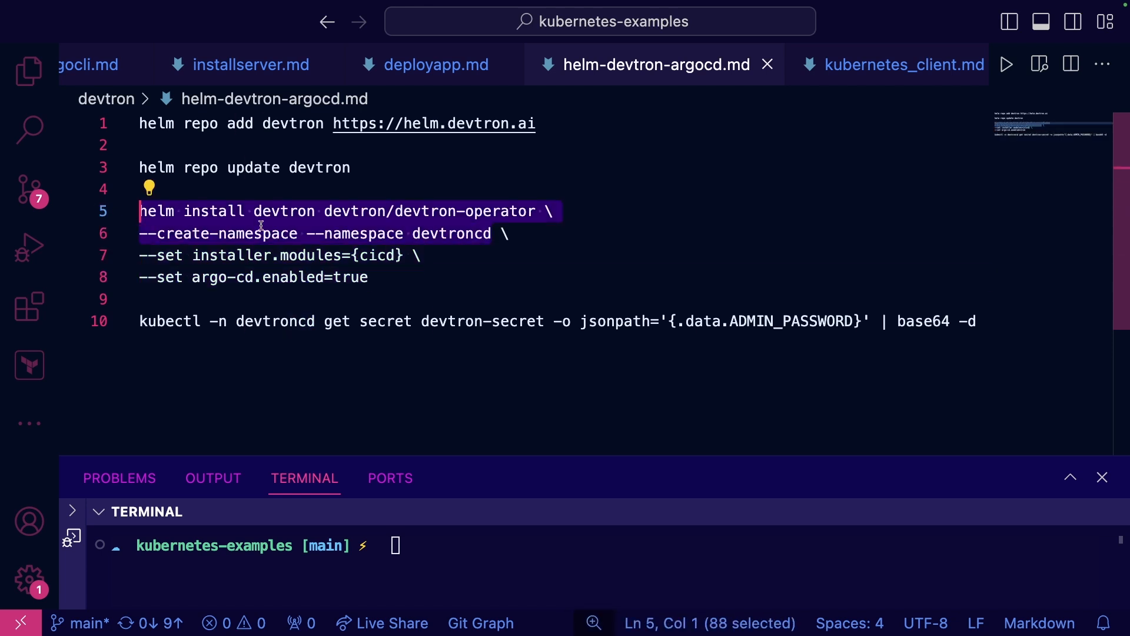
{"action": "left_click", "coordinate": [459, 207]}
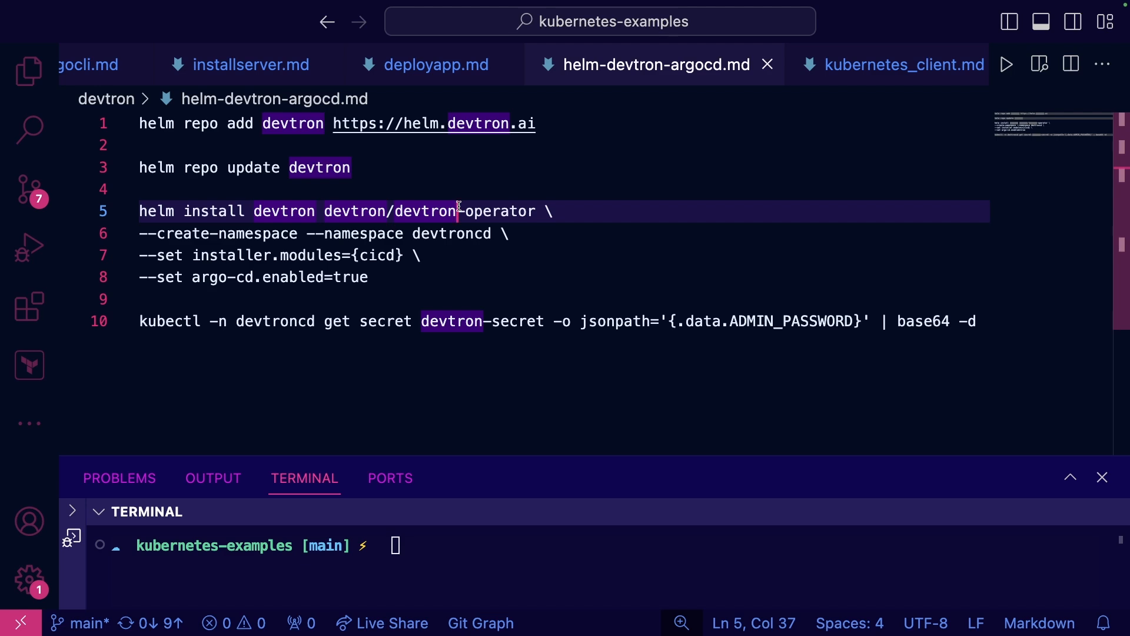
Switch to the Devtron dashboard in the browser and go through the Applications page to the Resource Browser
{"action": "key", "text": "super+Tab"}
{"action": "key", "text": "super+Tab"}
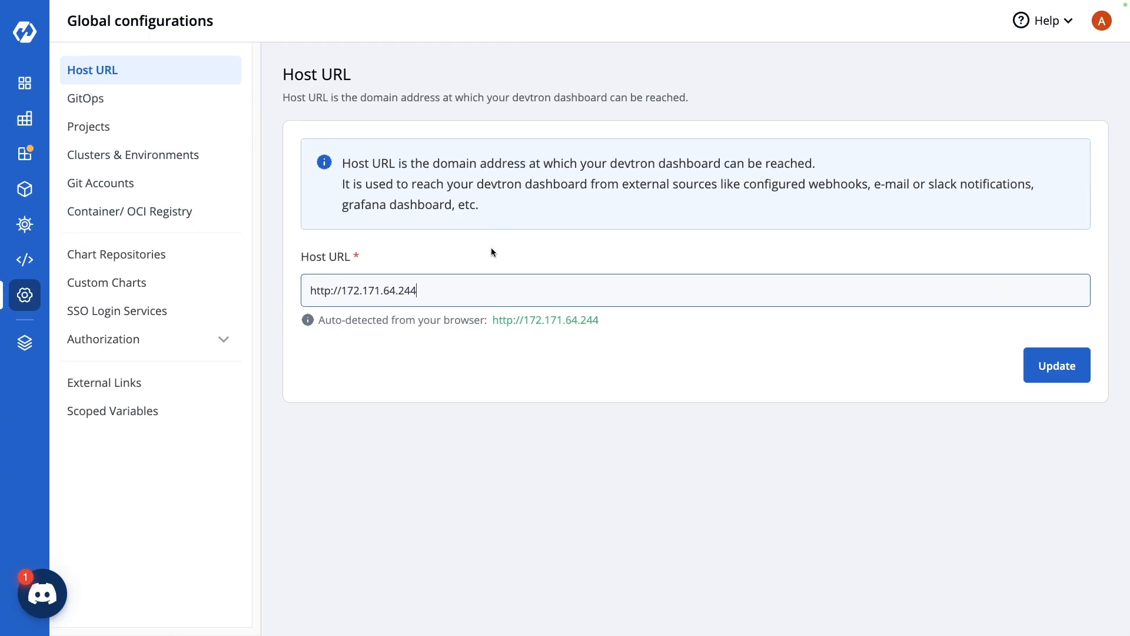
{"action": "left_click", "coordinate": [24, 83]}
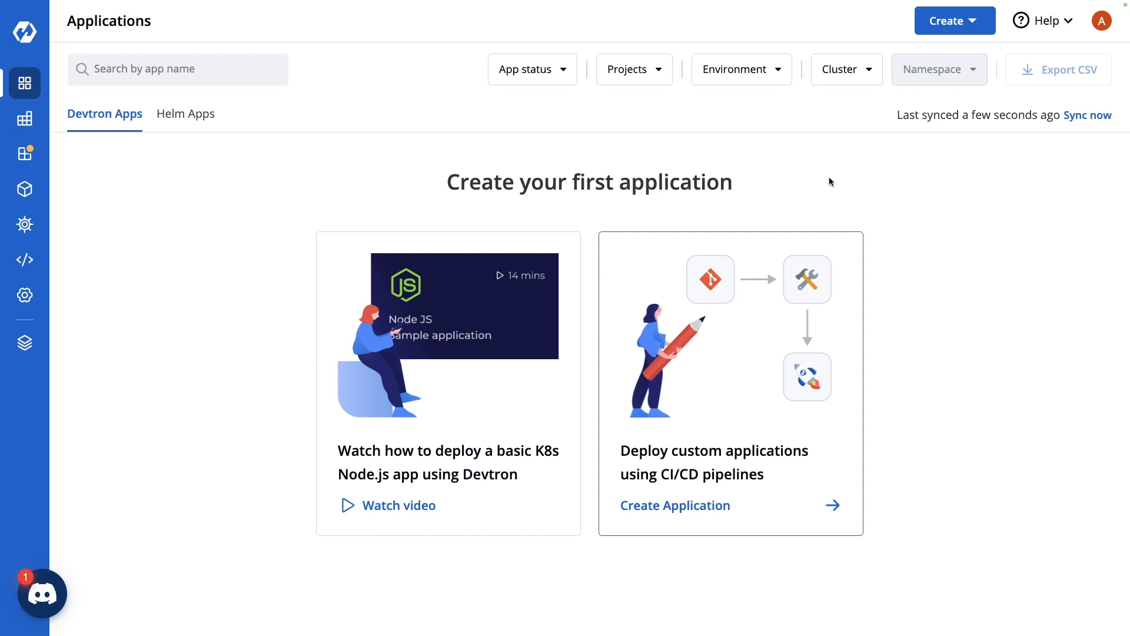
{"action": "mouse_move", "coordinate": [26, 153]}
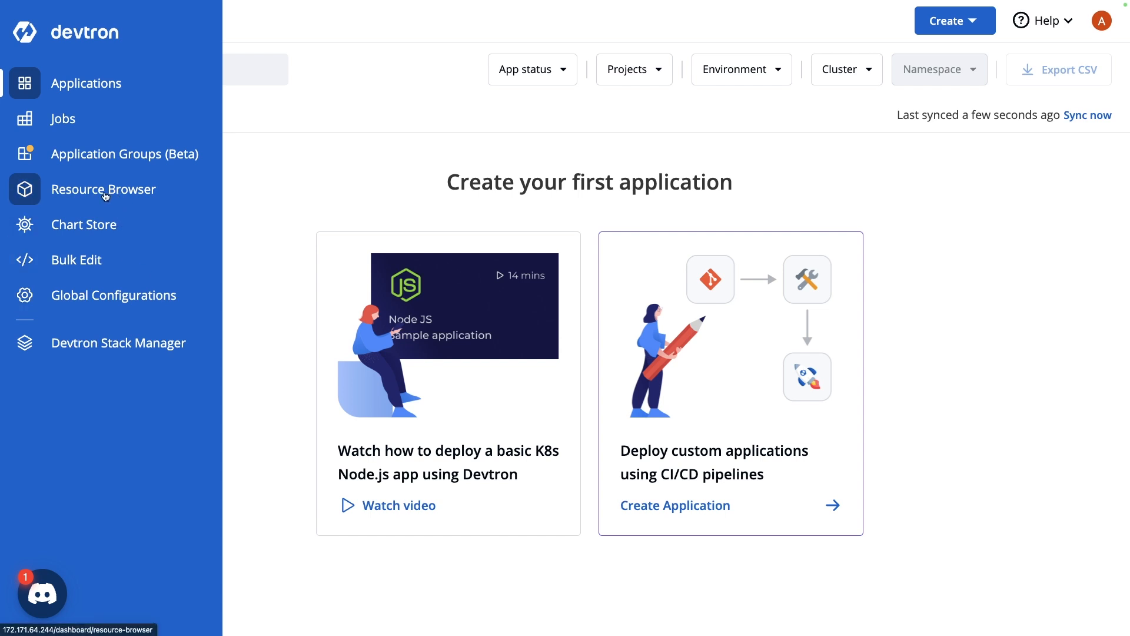
{"action": "left_click", "coordinate": [125, 194]}
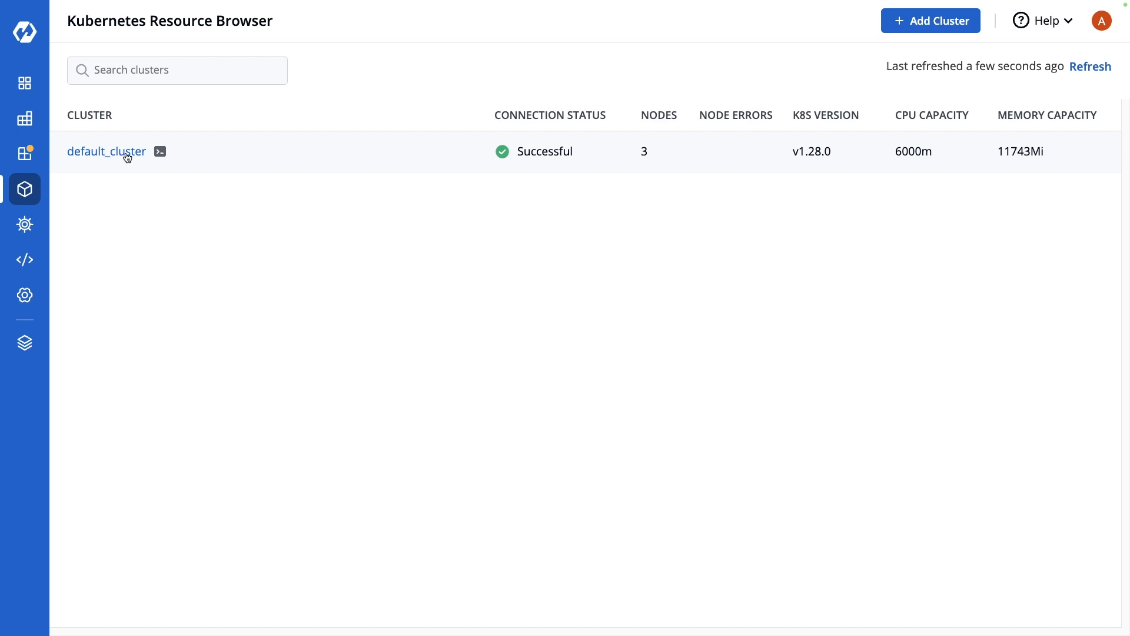
Bring up the Add Cluster form and compare its kubeconfig option with the server URL and bearer token option
{"action": "left_click", "coordinate": [933, 26]}
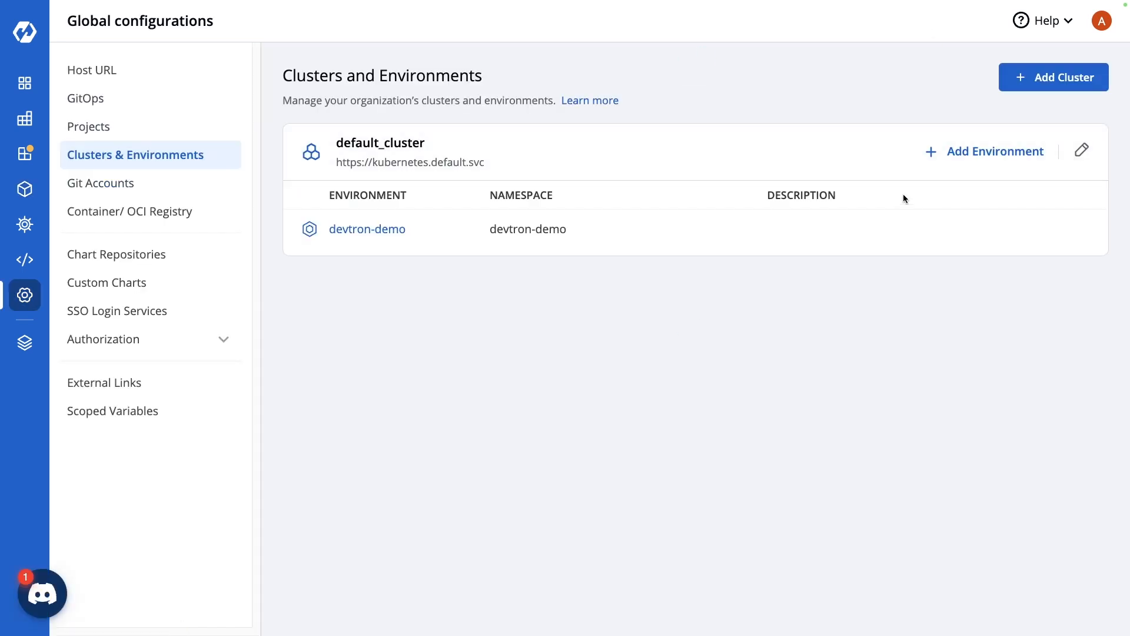
{"action": "left_click", "coordinate": [1024, 79]}
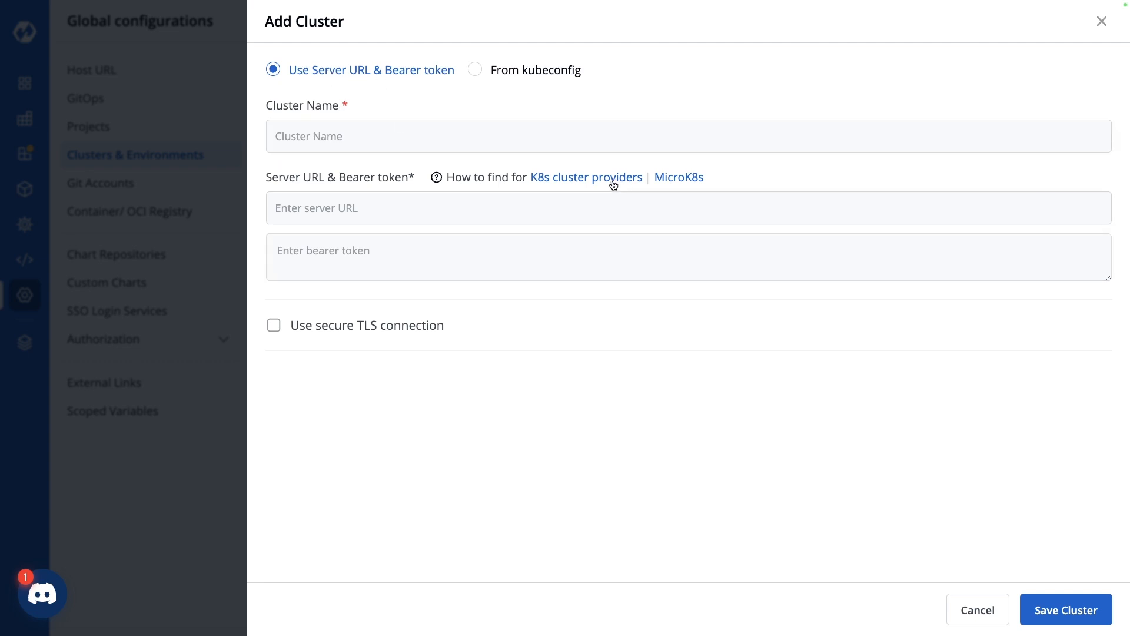
{"action": "left_click", "coordinate": [524, 72]}
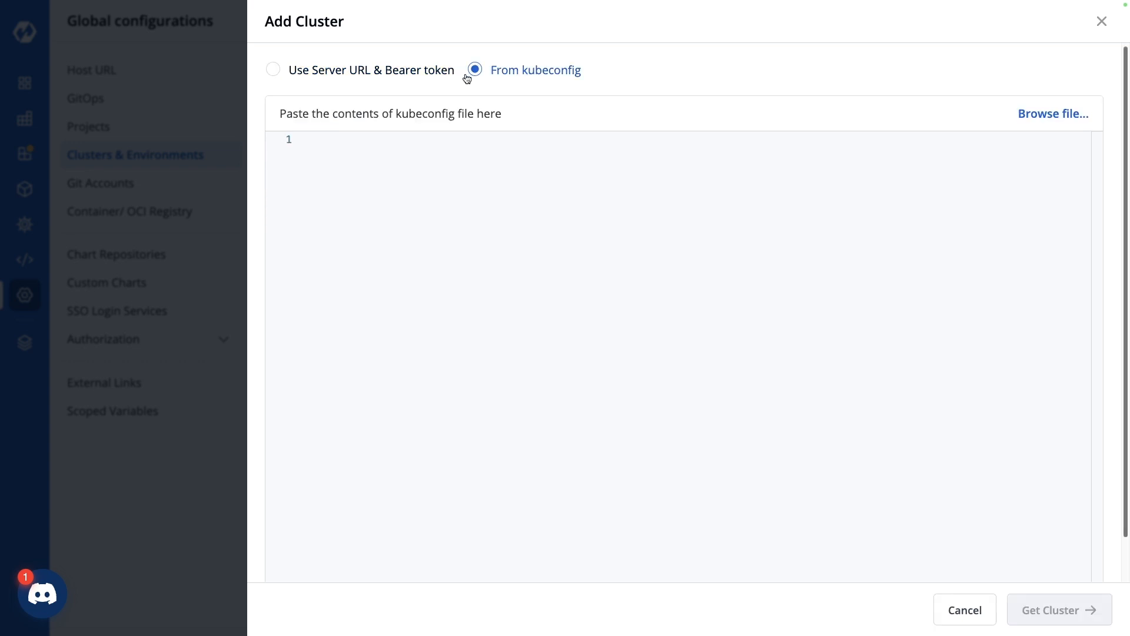
{"action": "left_click", "coordinate": [316, 75]}
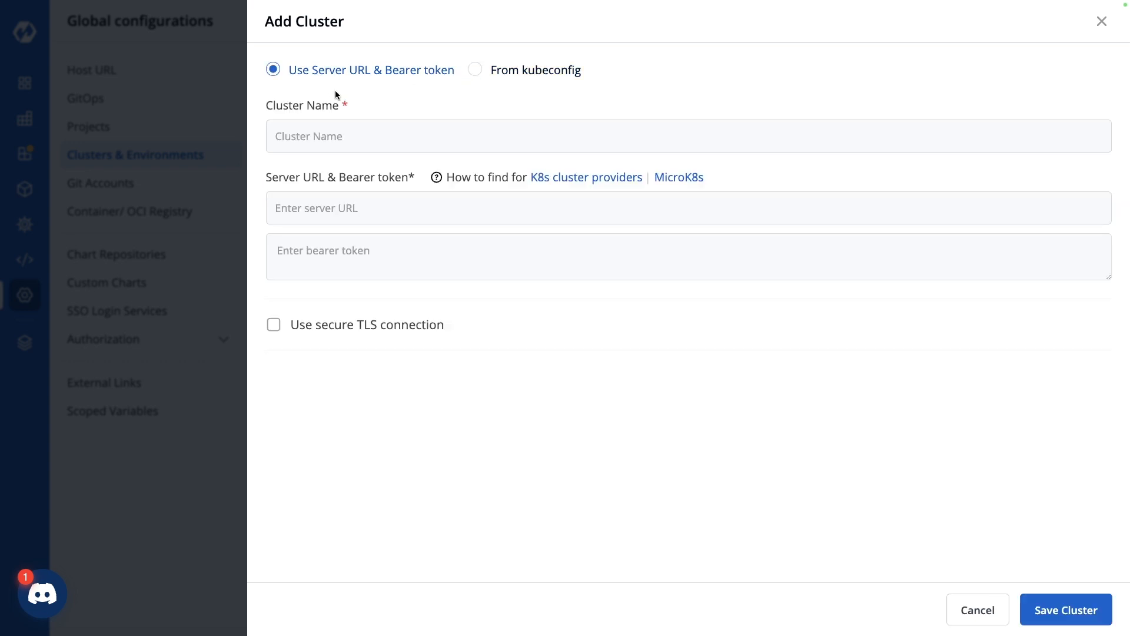
Read the K8s cluster providers instructions for obtaining the server URL and bearer token, and cancel adding the cluster
{"action": "left_click", "coordinate": [583, 181]}
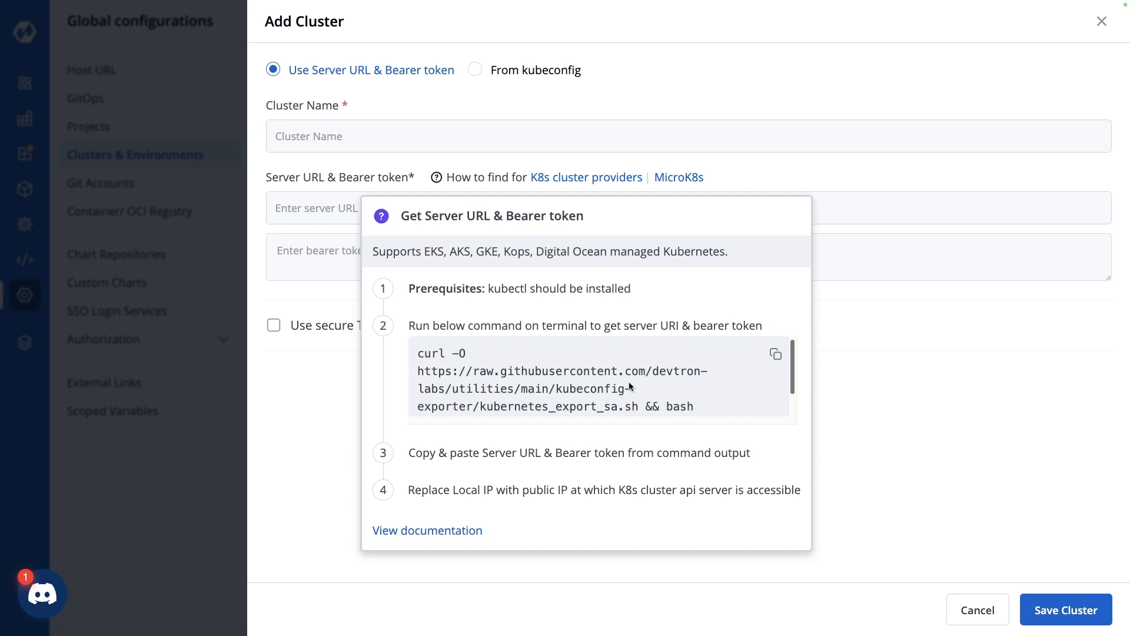
{"action": "scroll", "coordinate": [507, 372], "scroll_direction": "down", "scroll_amount": 1}
{"action": "scroll", "coordinate": [470, 353], "scroll_direction": "up", "scroll_amount": 1}
{"action": "scroll", "coordinate": [493, 366], "scroll_direction": "down", "scroll_amount": 1}
{"action": "scroll", "coordinate": [501, 366], "scroll_direction": "down", "scroll_amount": 1}
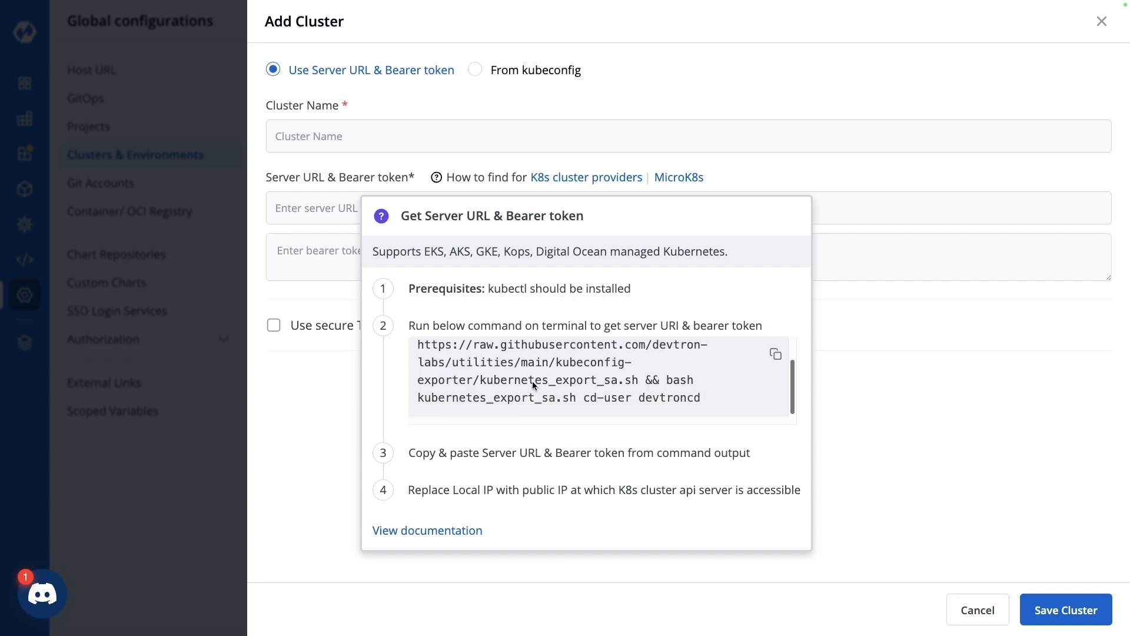
{"action": "left_click", "coordinate": [897, 380]}
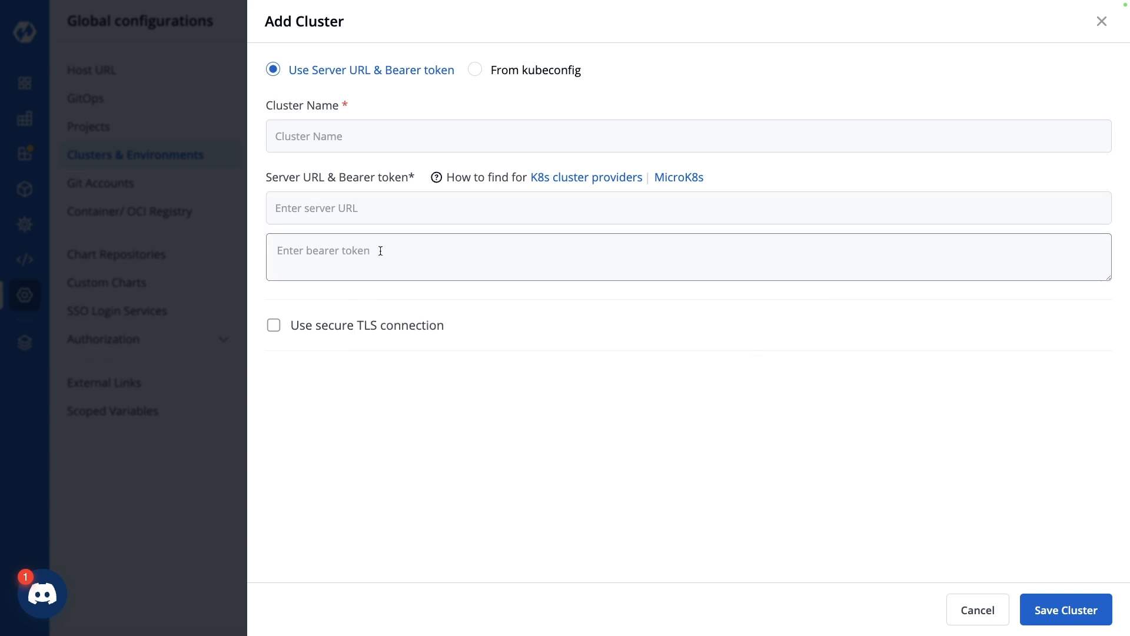
{"action": "left_click", "coordinate": [958, 610]}
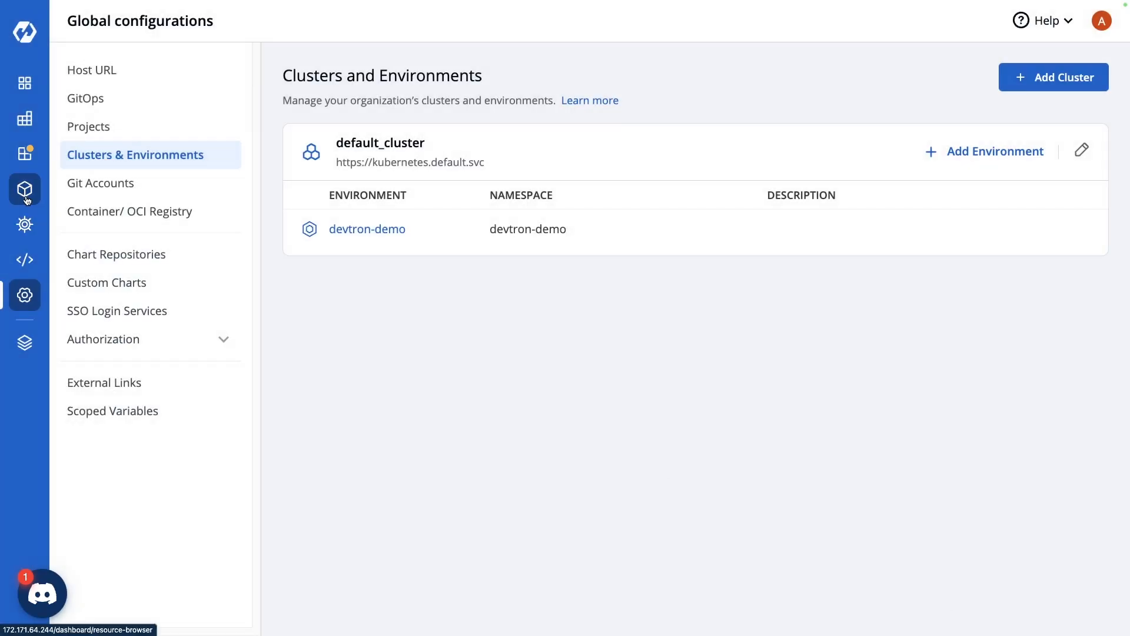
Open default_cluster in the Resource Browser and inspect the summary and taints of node aks-default-40879748-vmss000000
{"action": "mouse_move", "coordinate": [35, 193]}
{"action": "left_click", "coordinate": [78, 196]}
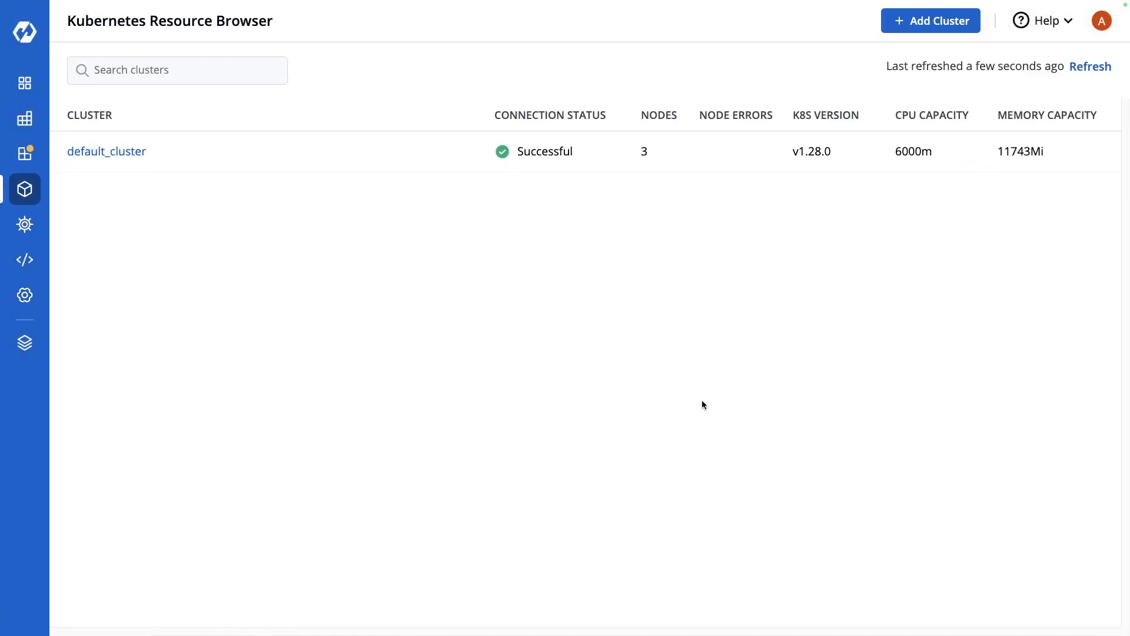
{"action": "left_click", "coordinate": [106, 154]}
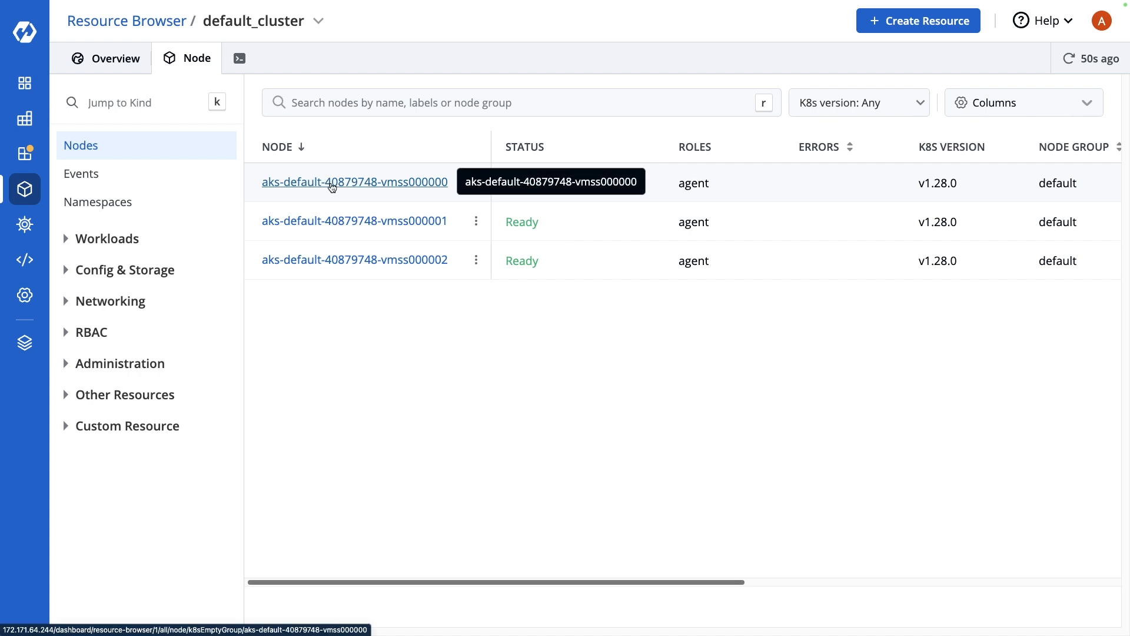
{"action": "left_click", "coordinate": [332, 186]}
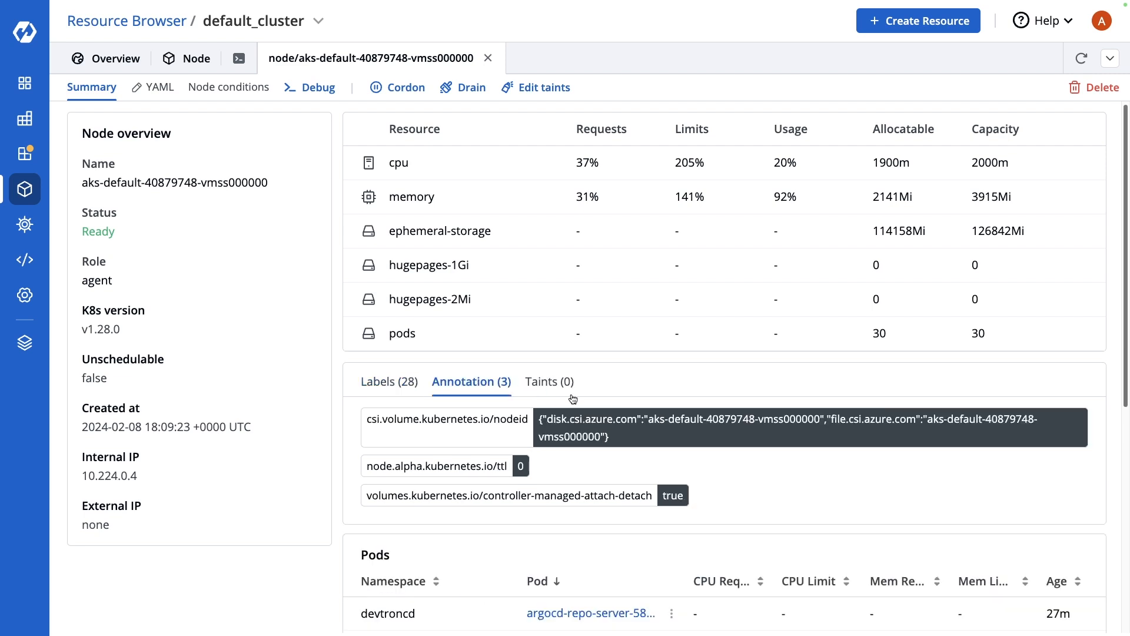
{"action": "left_click", "coordinate": [556, 385]}
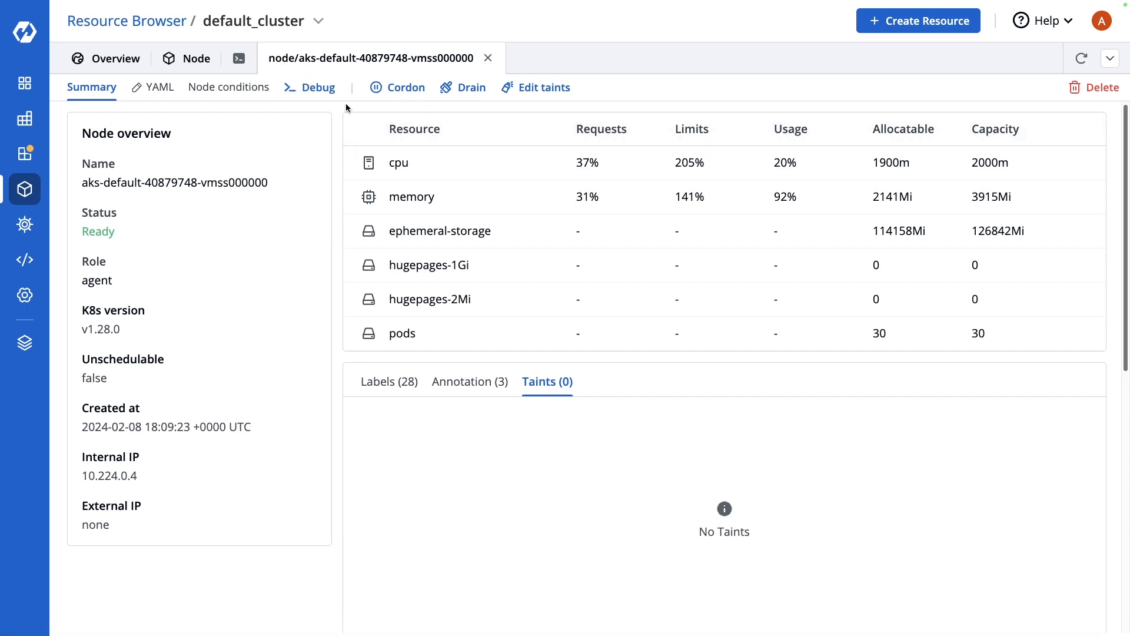
Return to default_cluster from the cluster list and view its events and namespaces
{"action": "left_click", "coordinate": [38, 189]}
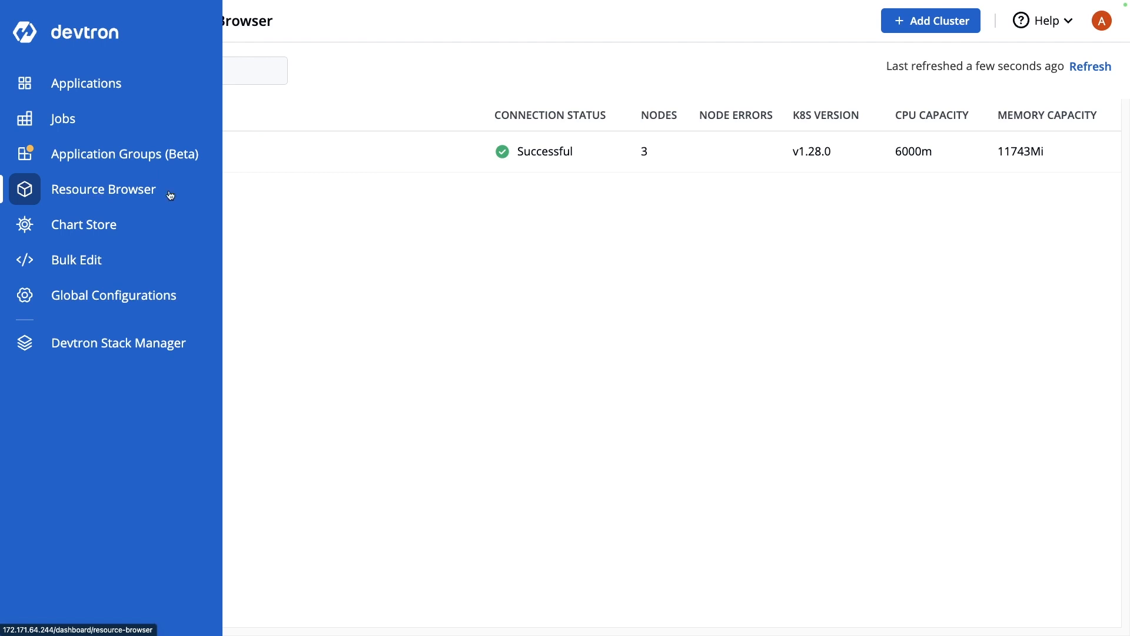
{"action": "left_click", "coordinate": [113, 152]}
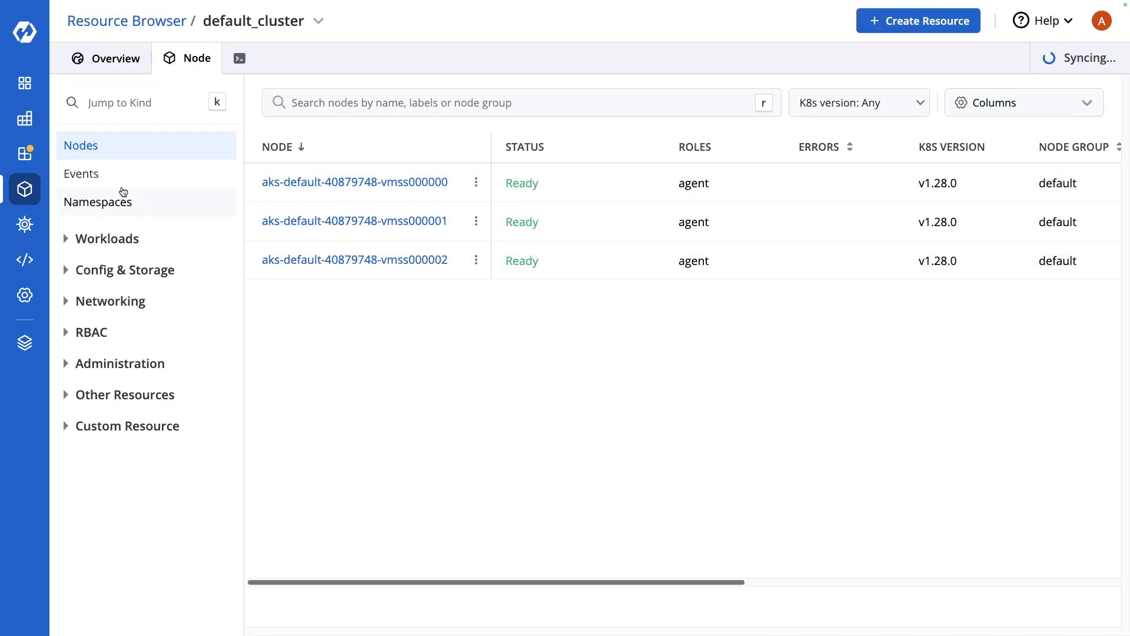
{"action": "left_click", "coordinate": [125, 185]}
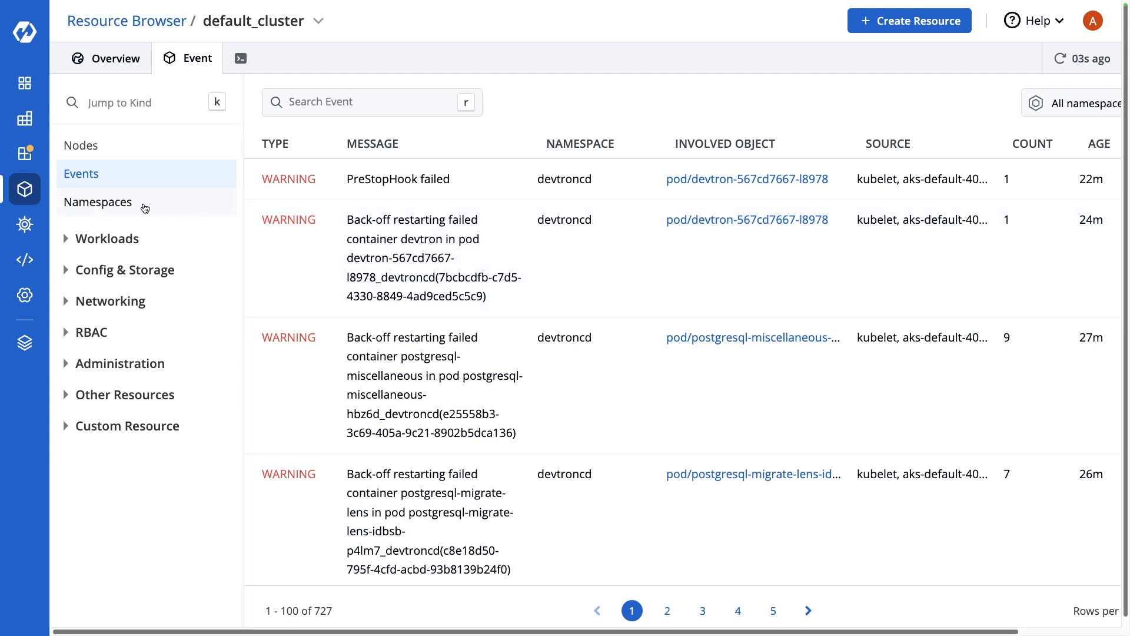
{"action": "left_click", "coordinate": [141, 205]}
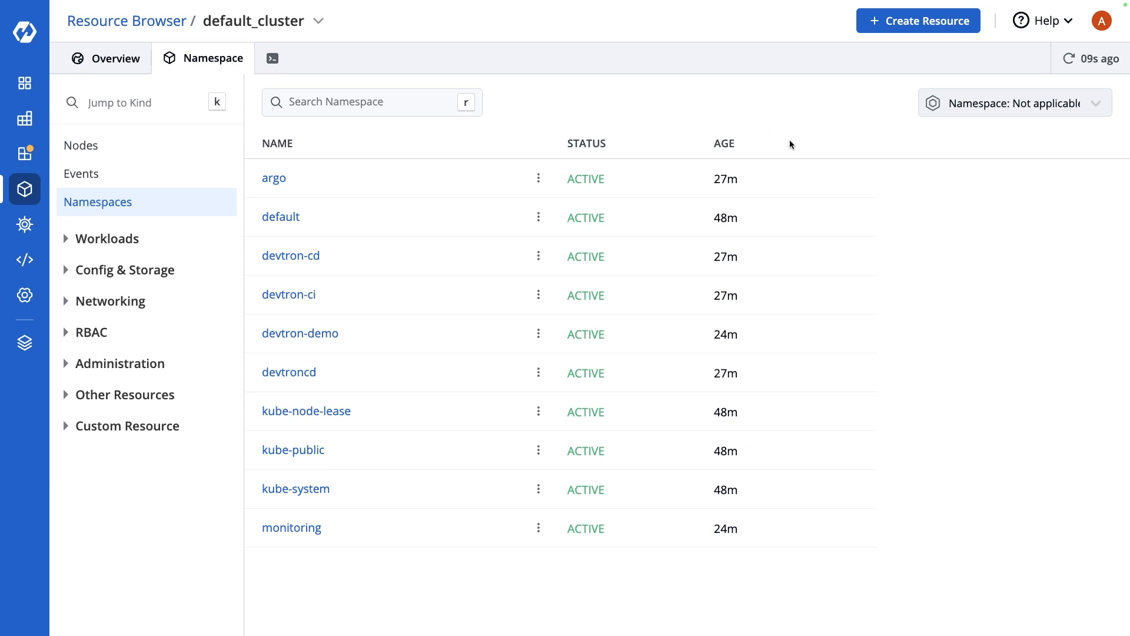
Review the resource kinds under Workloads, Config & Storage and Networking, collapsing each group after viewing it
{"action": "left_click", "coordinate": [68, 240]}
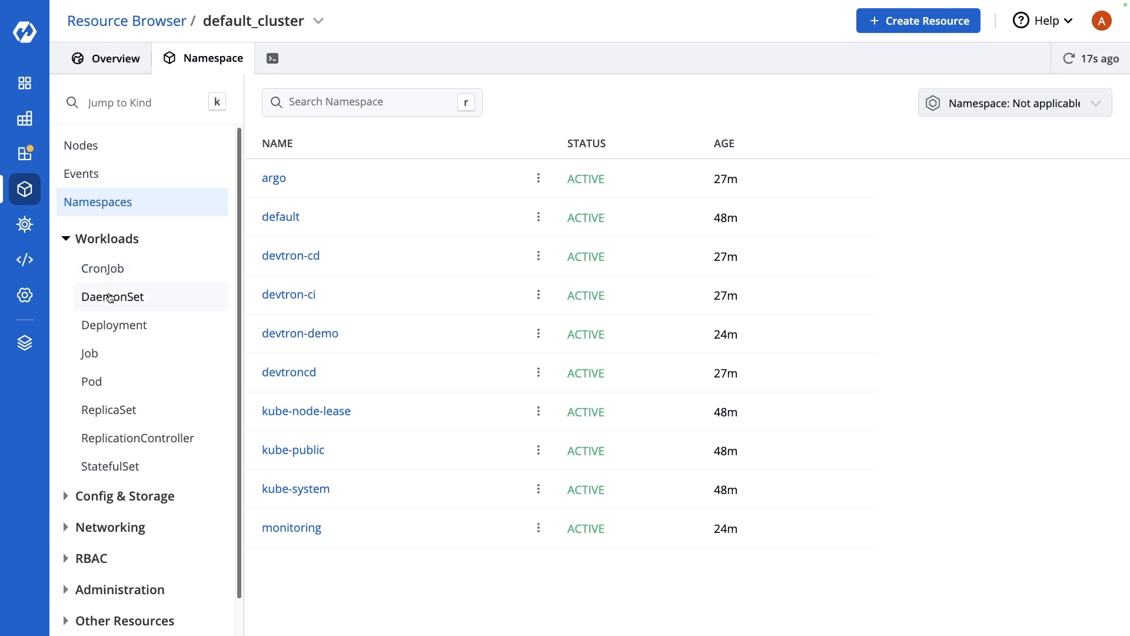
{"action": "scroll", "coordinate": [139, 272], "scroll_direction": "down", "scroll_amount": 1}
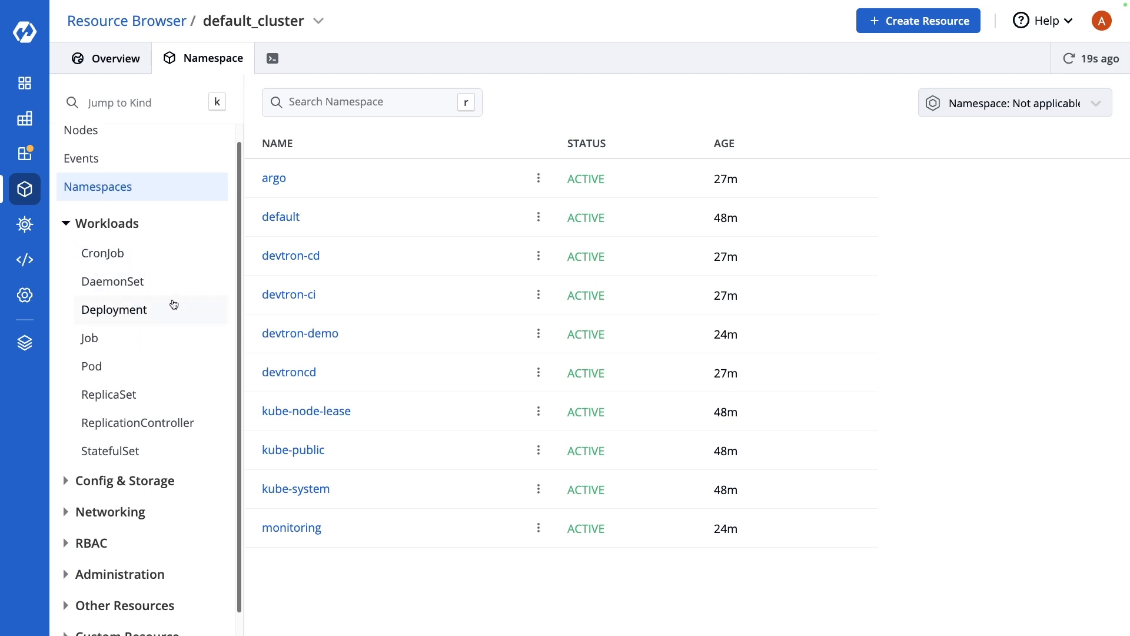
{"action": "left_click", "coordinate": [69, 228]}
{"action": "left_click", "coordinate": [61, 274]}
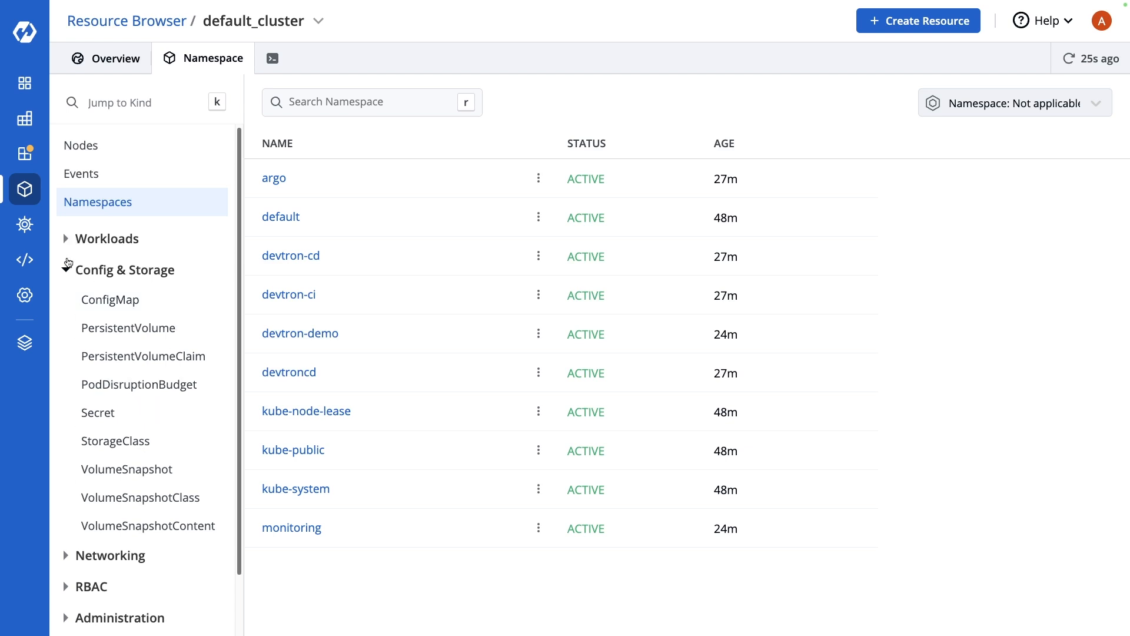
{"action": "left_click", "coordinate": [66, 270]}
{"action": "left_click", "coordinate": [66, 302]}
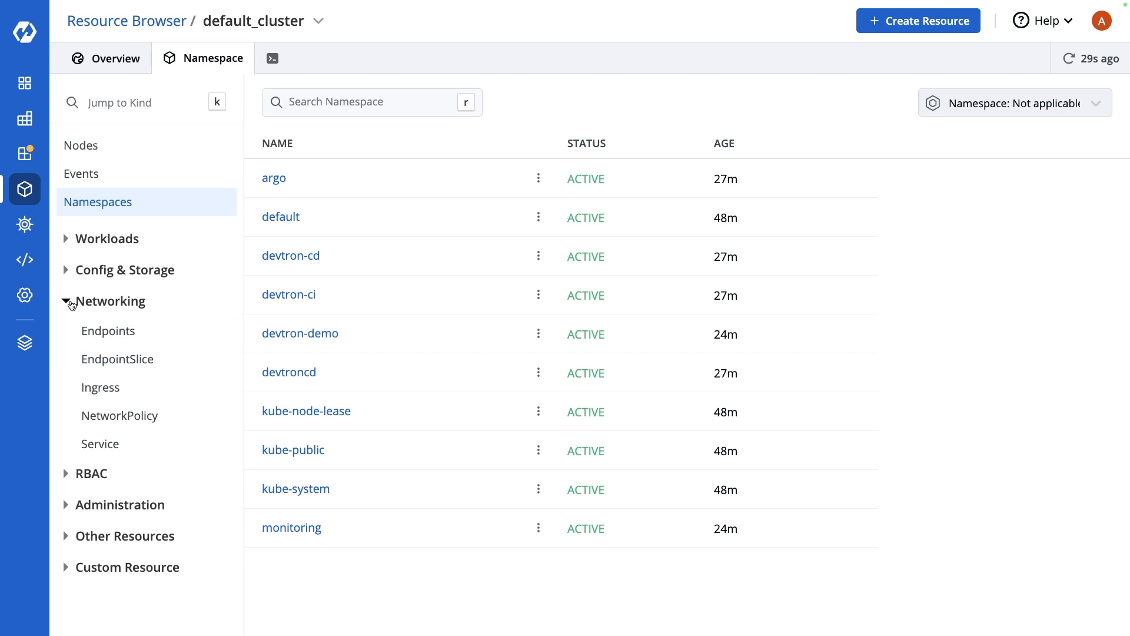
{"action": "left_click", "coordinate": [66, 300]}
Review the resource kinds under RBAC, Administration and Other Resources, leaving only Other Resources expanded
{"action": "left_click", "coordinate": [73, 341]}
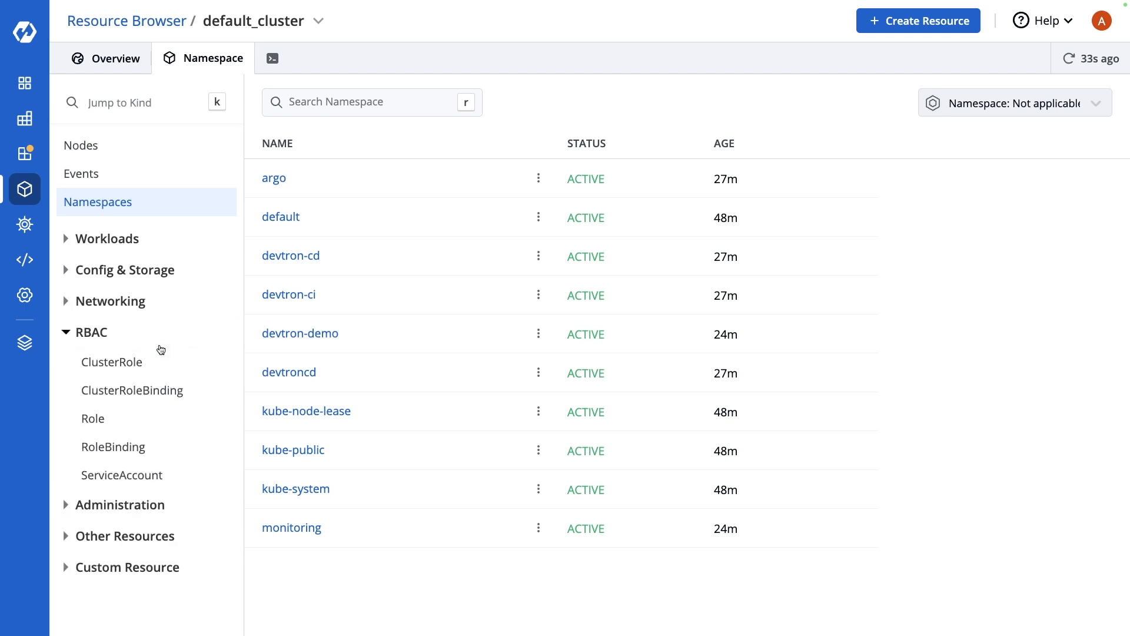
{"action": "left_click", "coordinate": [101, 338]}
{"action": "left_click", "coordinate": [106, 364]}
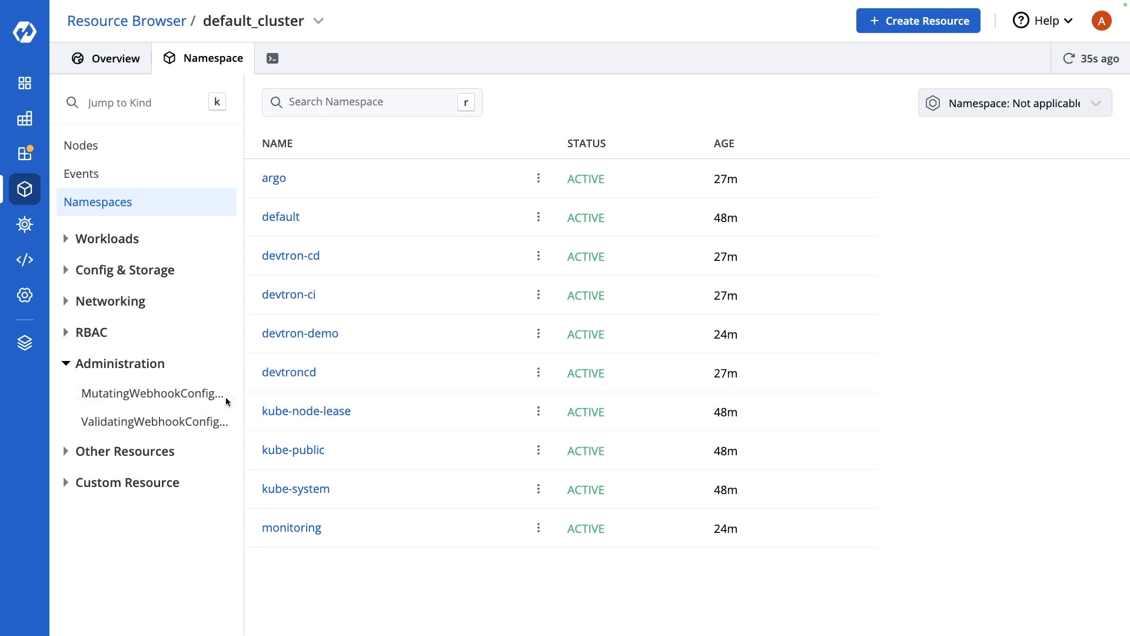
{"action": "left_click", "coordinate": [135, 367]}
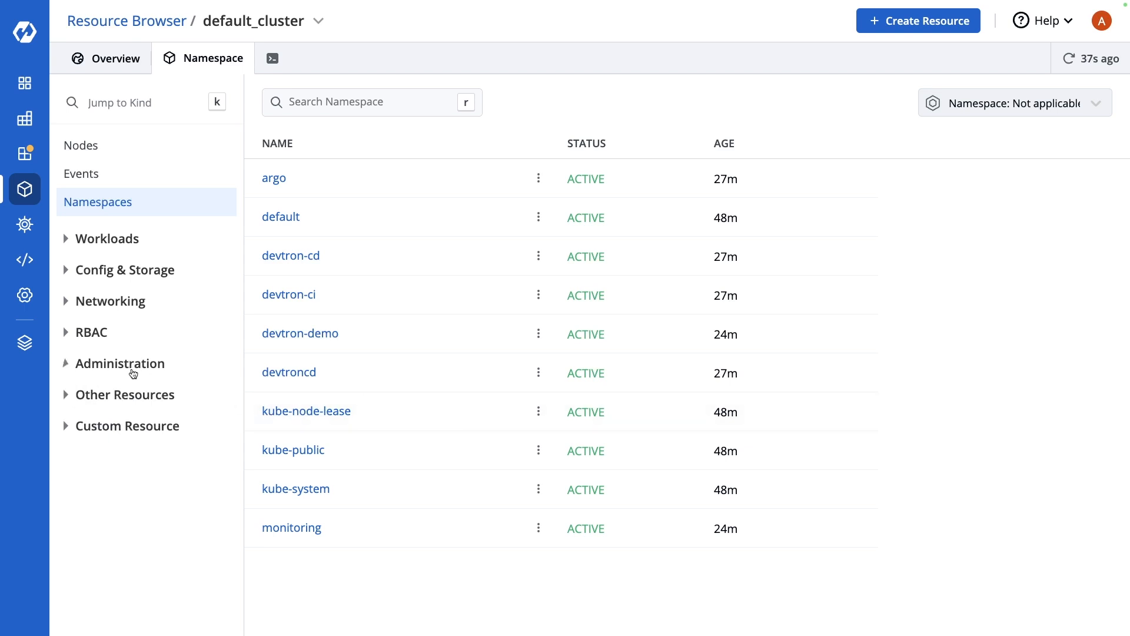
{"action": "left_click", "coordinate": [136, 391]}
{"action": "scroll", "coordinate": [199, 436], "scroll_direction": "down", "scroll_amount": 2}
{"action": "scroll", "coordinate": [200, 437], "scroll_direction": "down", "scroll_amount": 1}
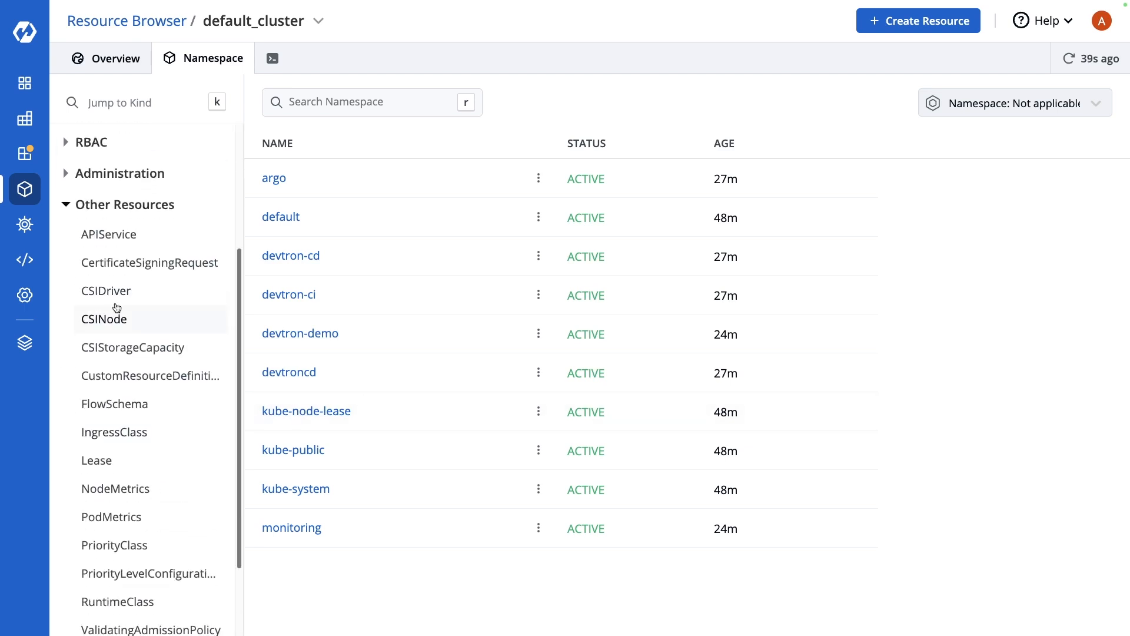
Collapse Other Resources, expand Custom Resource, and view the Application and ApplicationSet resources
{"action": "left_click", "coordinate": [118, 206]}
{"action": "left_click", "coordinate": [140, 433]}
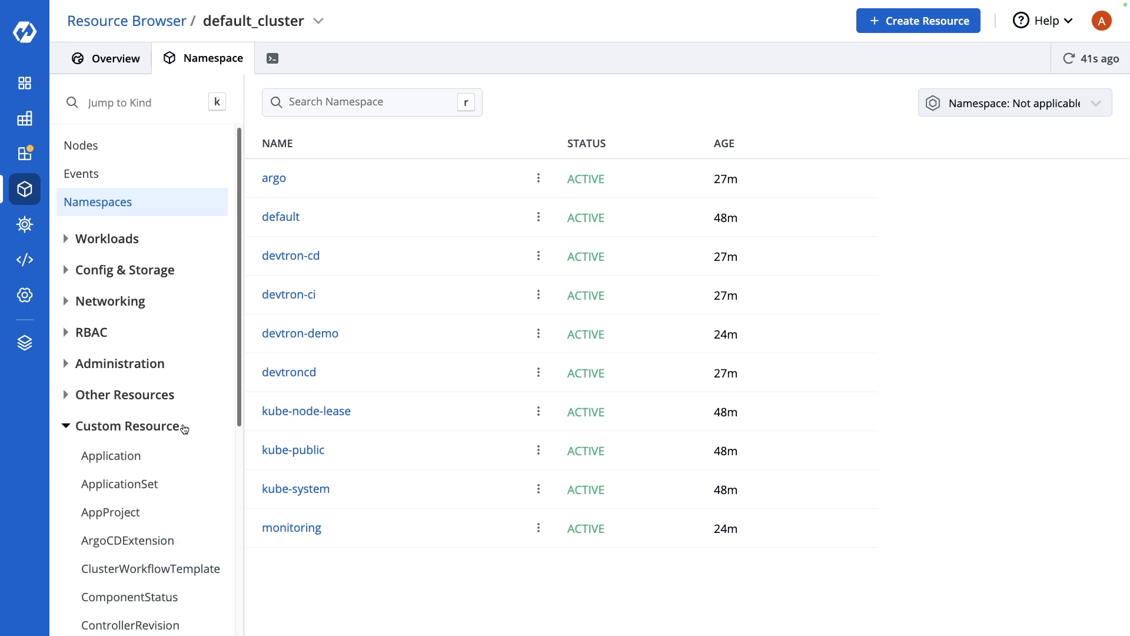
{"action": "scroll", "coordinate": [194, 432], "scroll_direction": "down", "scroll_amount": 2}
{"action": "scroll", "coordinate": [194, 434], "scroll_direction": "down", "scroll_amount": 1}
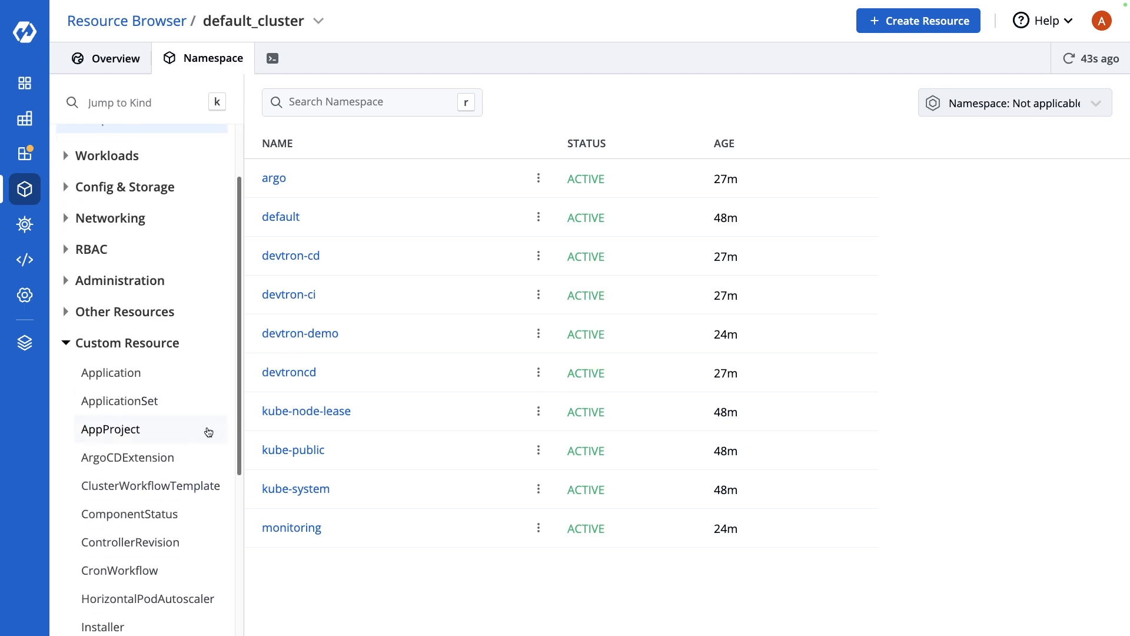
{"action": "left_click", "coordinate": [141, 375]}
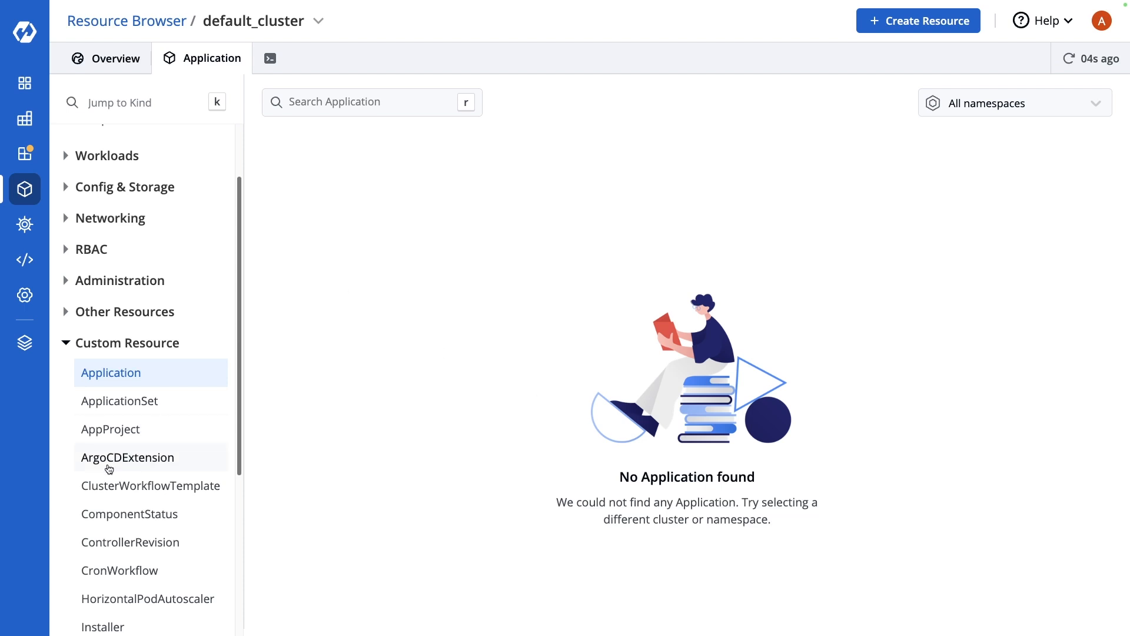
{"action": "left_click", "coordinate": [150, 402]}
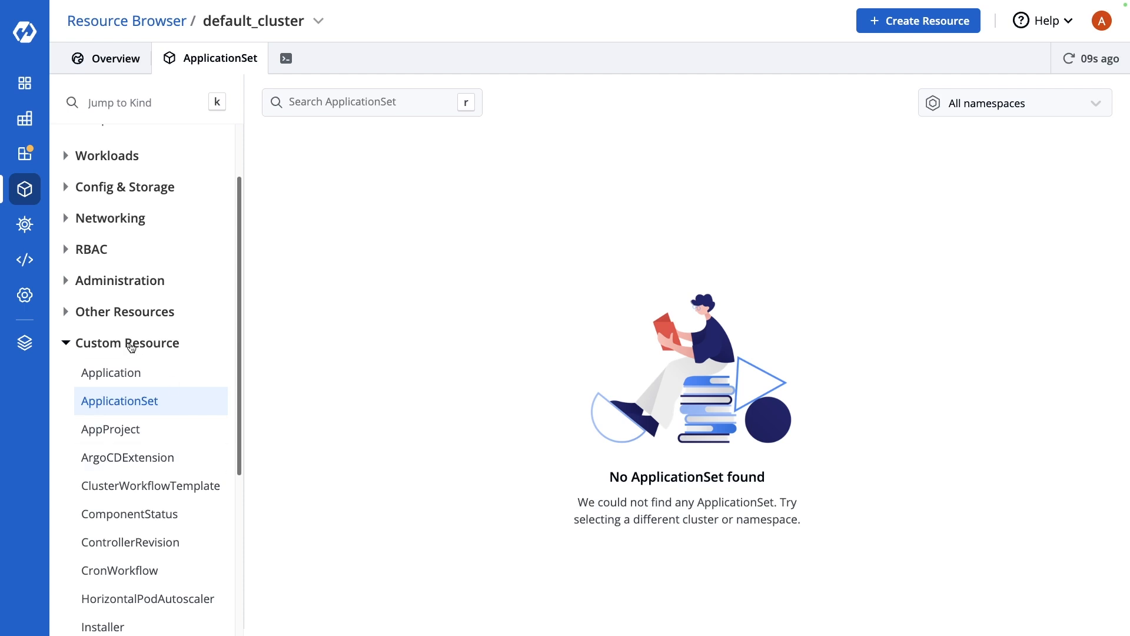
Expand the Workloads group and review the full list of kinds under Custom Resource
{"action": "left_click", "coordinate": [131, 347]}
{"action": "left_click", "coordinate": [110, 243]}
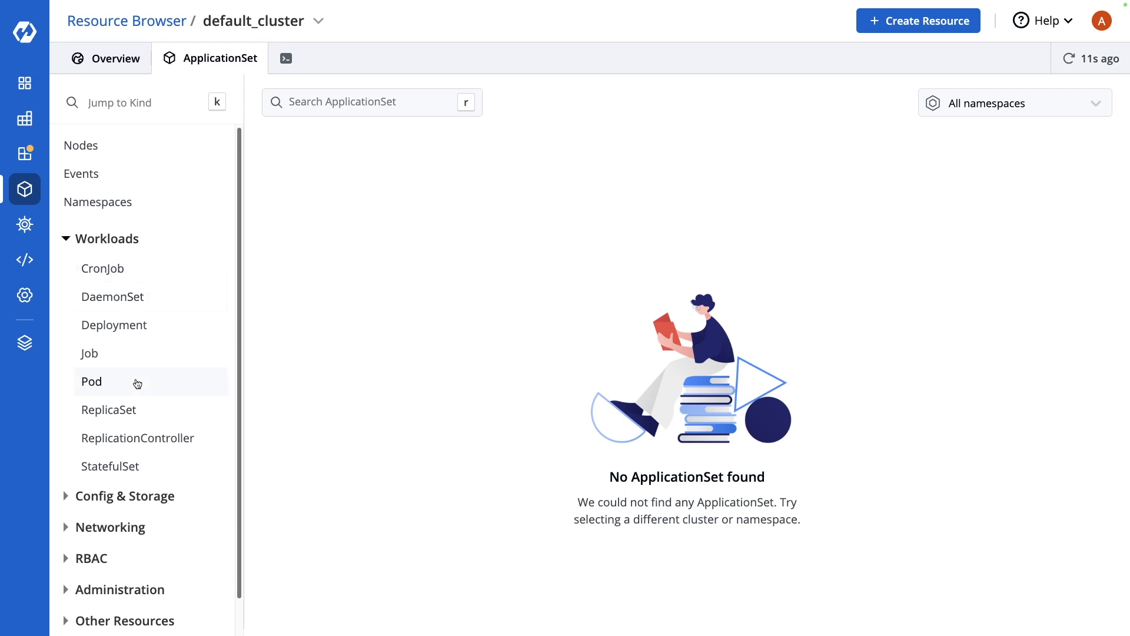
{"action": "scroll", "coordinate": [164, 522], "scroll_direction": "down", "scroll_amount": 1}
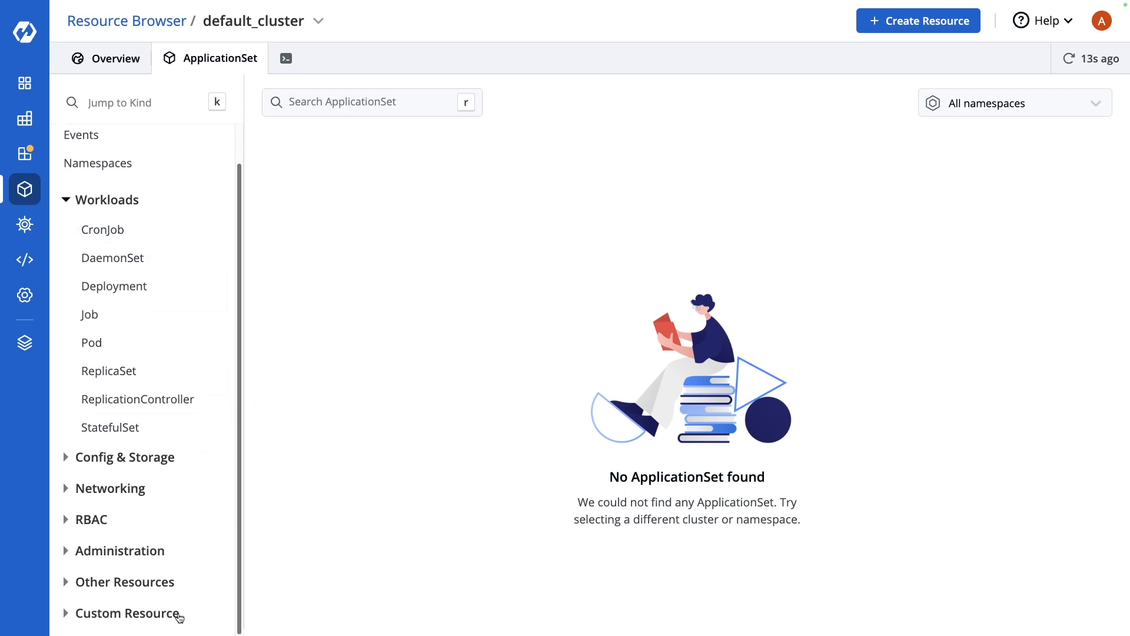
{"action": "left_click", "coordinate": [148, 615]}
{"action": "scroll", "coordinate": [141, 582], "scroll_direction": "down", "scroll_amount": 5}
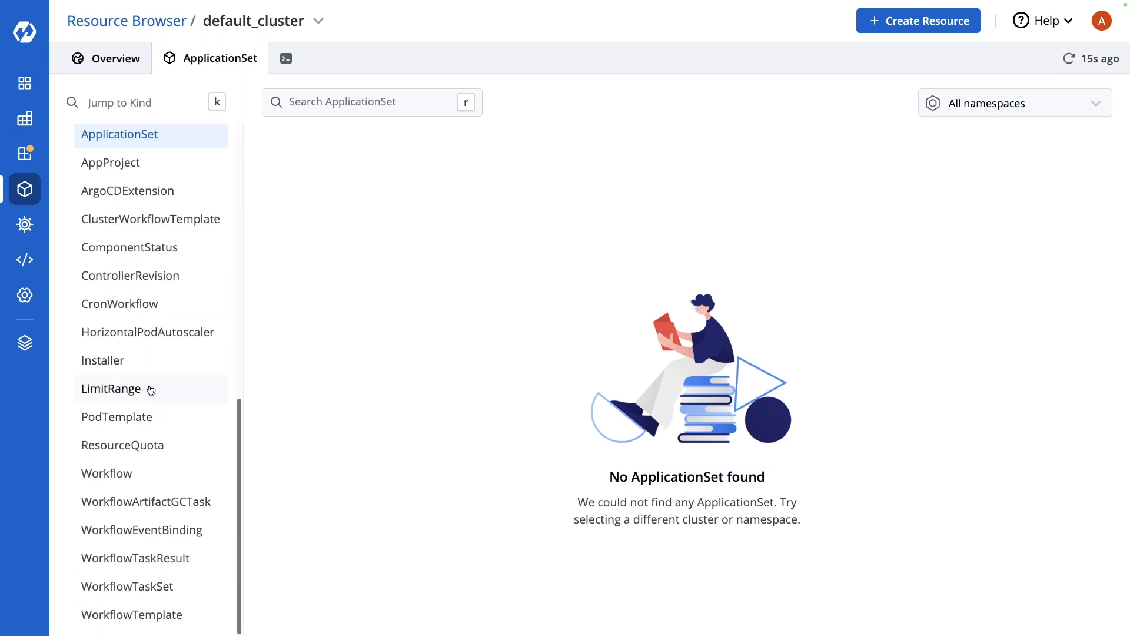
{"action": "scroll", "coordinate": [153, 447], "scroll_direction": "up", "scroll_amount": 3}
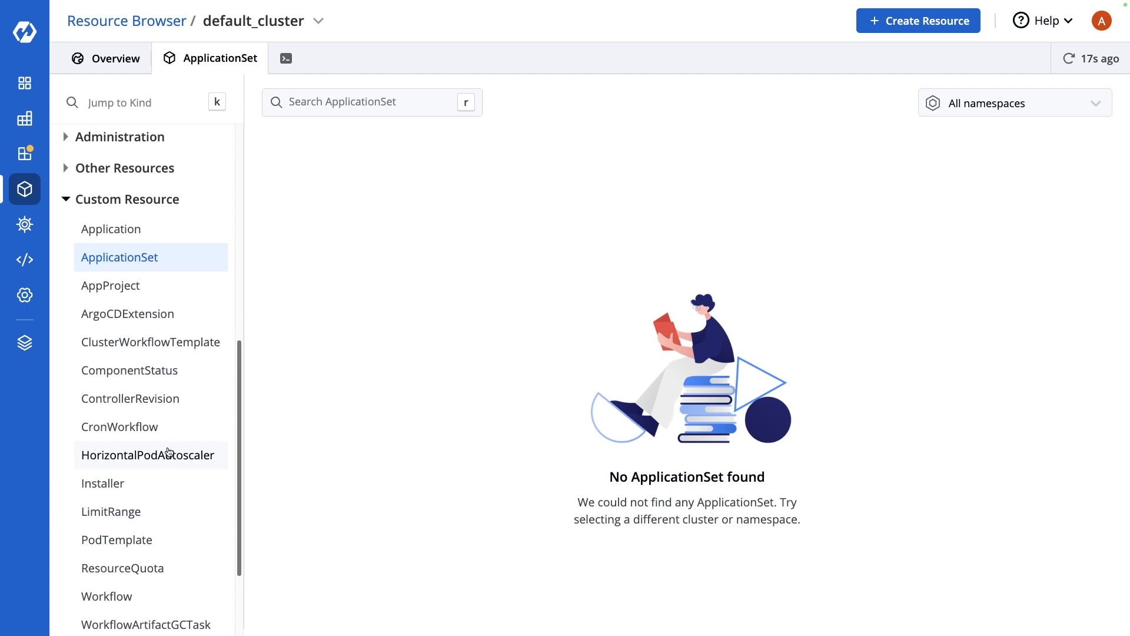
{"action": "scroll", "coordinate": [167, 457], "scroll_direction": "up", "scroll_amount": 1}
{"action": "scroll", "coordinate": [184, 366], "scroll_direction": "up", "scroll_amount": 10}
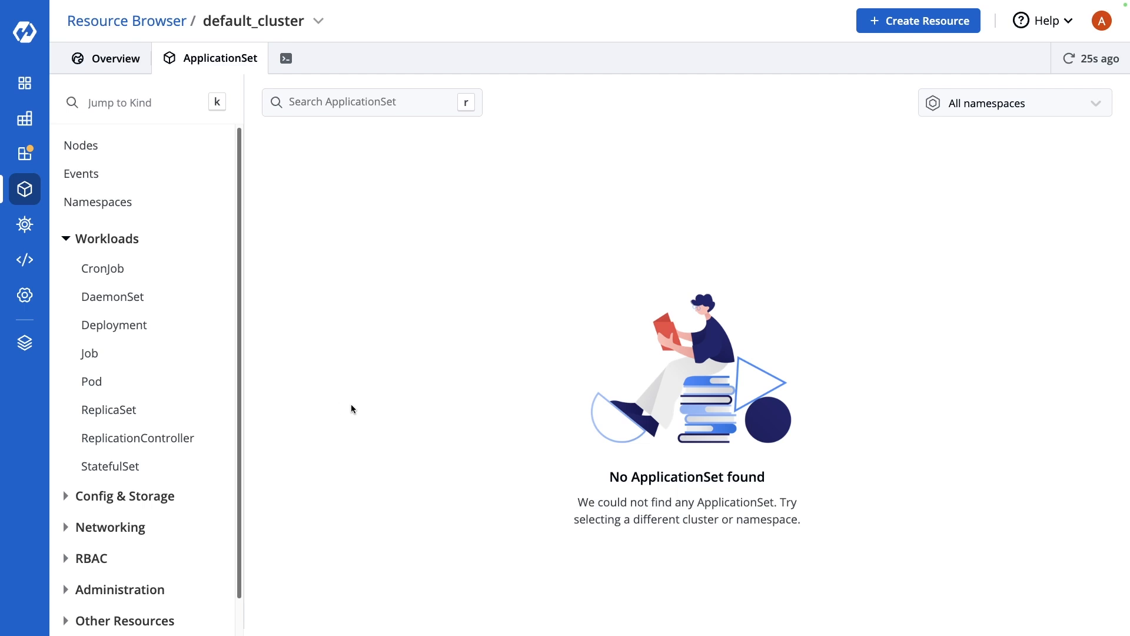
List the cluster's pods across all namespaces, returning to the list after a first look at argocd-application-controller-0
{"action": "left_click", "coordinate": [92, 381]}
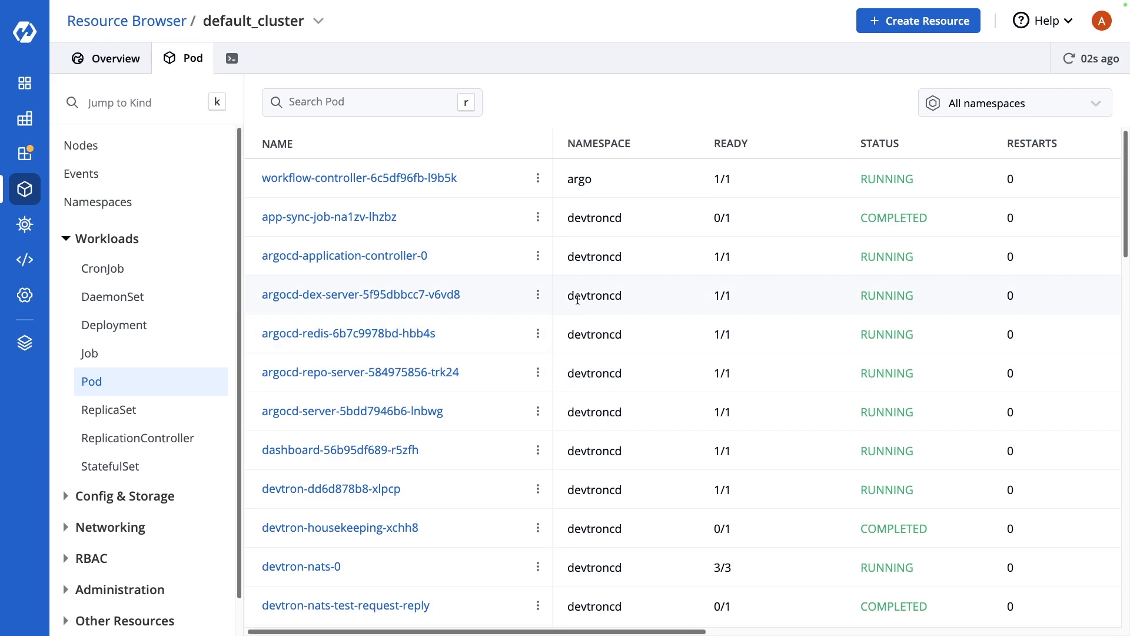
{"action": "scroll", "coordinate": [511, 435], "scroll_direction": "down", "scroll_amount": 1}
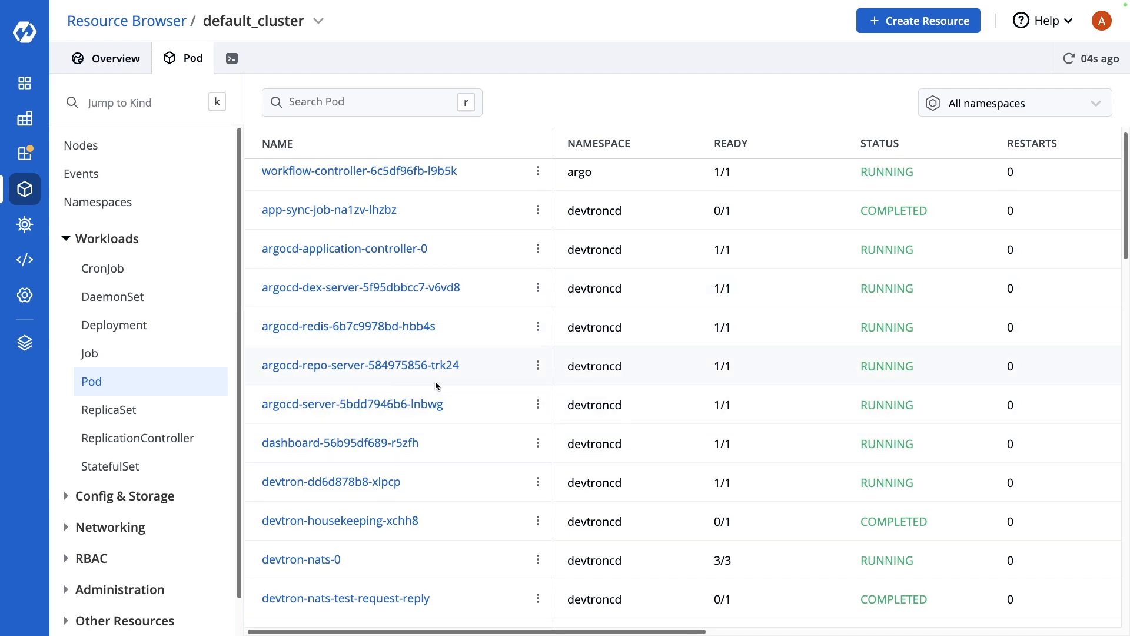
{"action": "scroll", "coordinate": [412, 412], "scroll_direction": "down", "scroll_amount": 8}
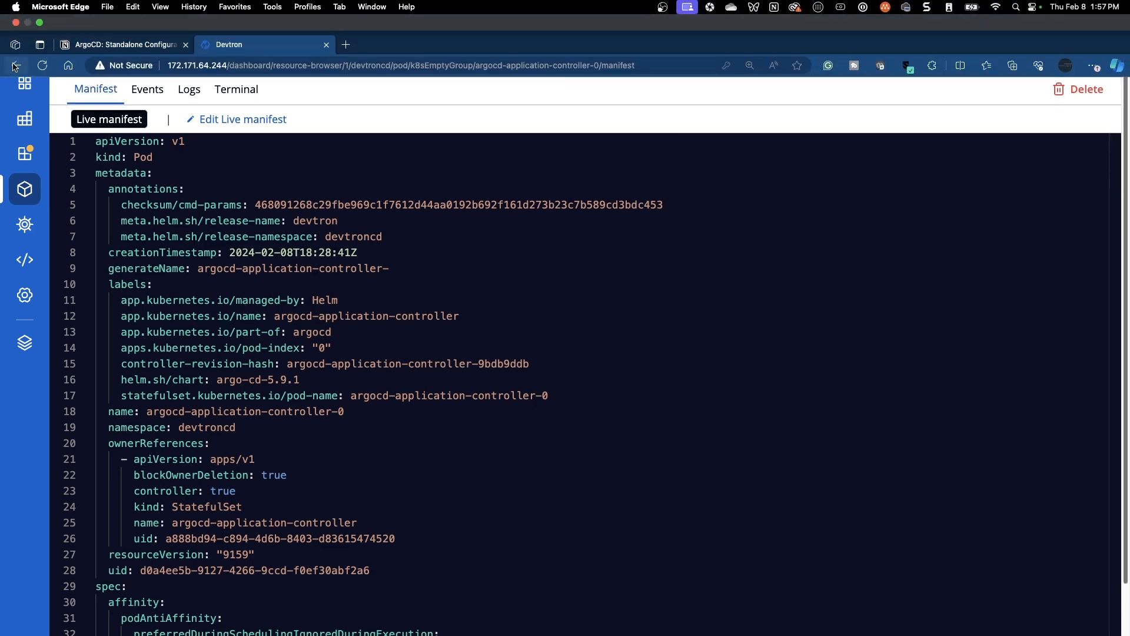
{"action": "left_click", "coordinate": [16, 63]}
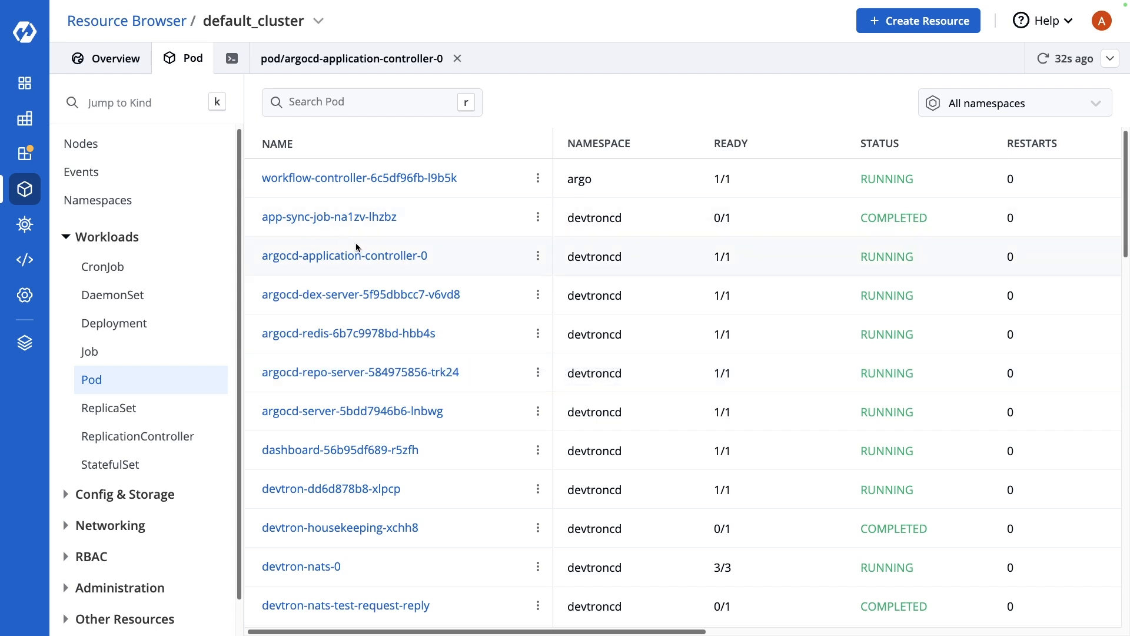
Examine the live manifest of pod argocd-application-controller-0, entering its edit mode and cancelling without changes
{"action": "left_click", "coordinate": [375, 258]}
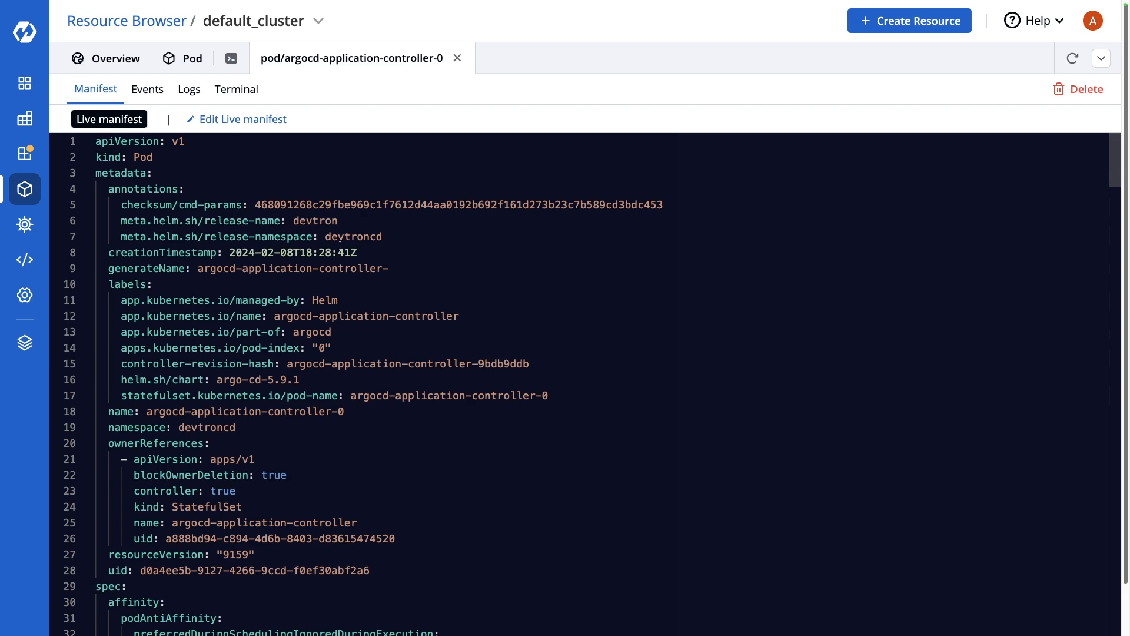
{"action": "left_click", "coordinate": [227, 120]}
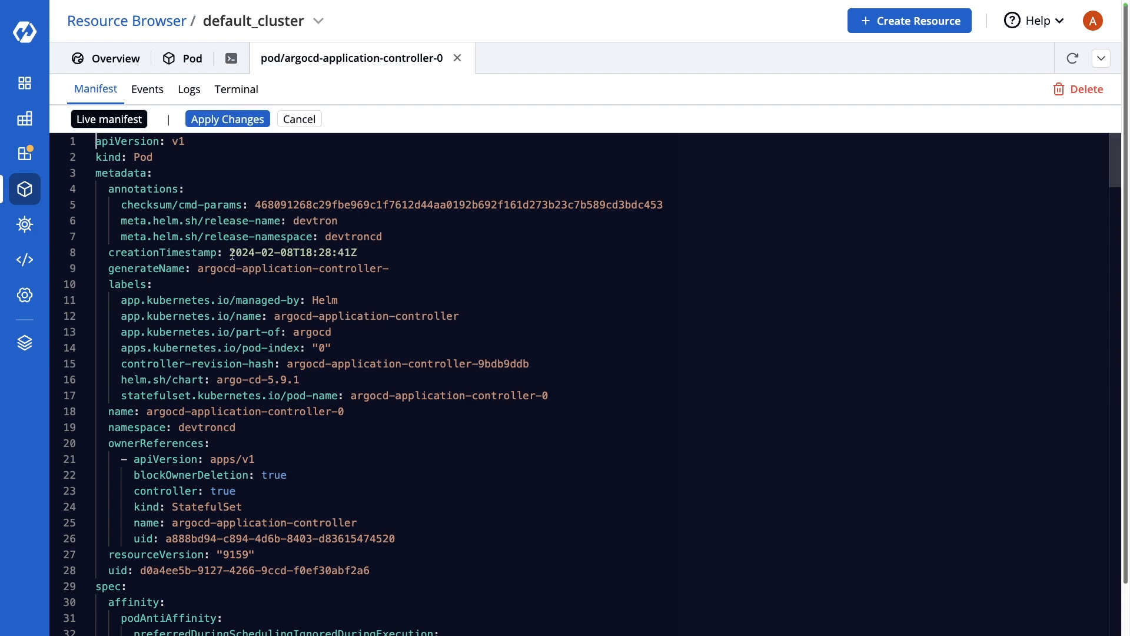
{"action": "left_click", "coordinate": [299, 119]}
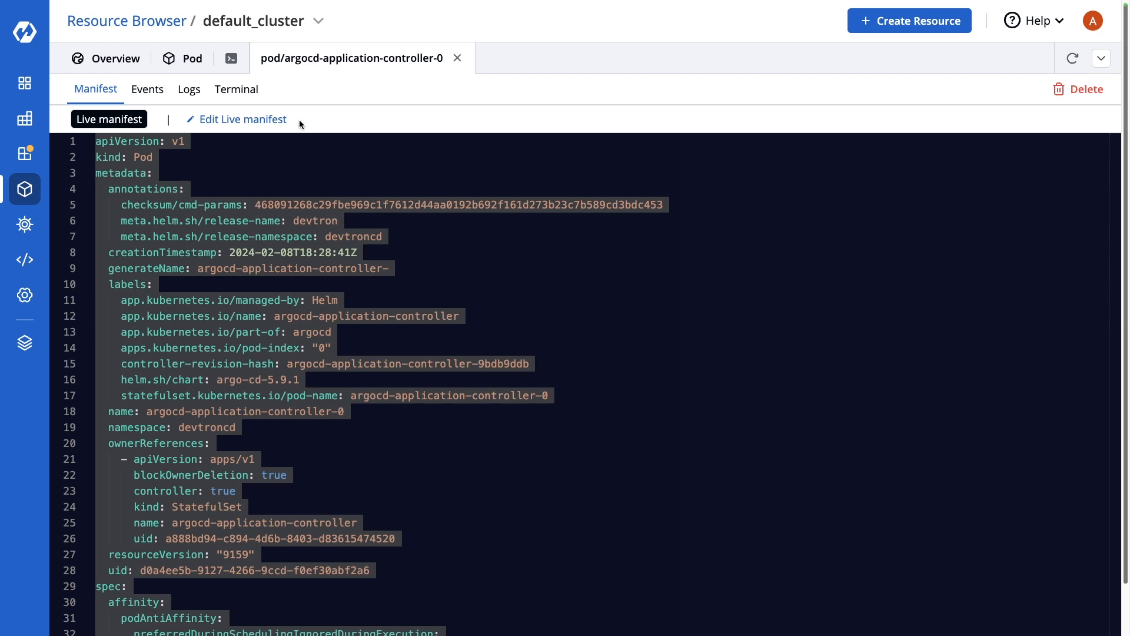
{"action": "left_click", "coordinate": [467, 363]}
{"action": "scroll", "coordinate": [363, 454], "scroll_direction": "down", "scroll_amount": 2}
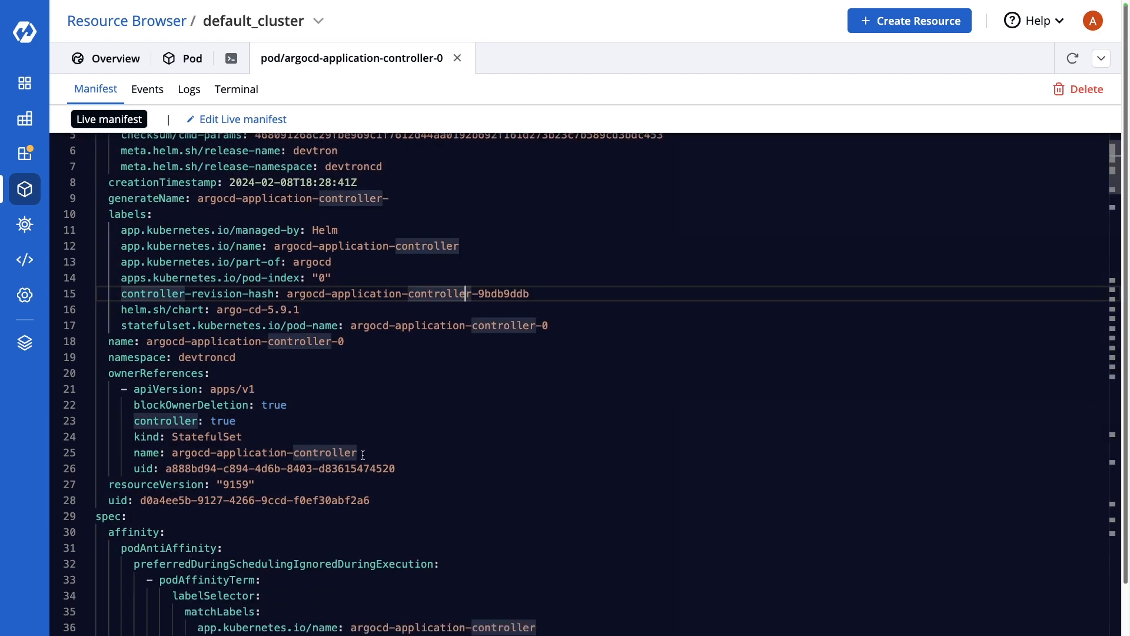
{"action": "scroll", "coordinate": [362, 455], "scroll_direction": "down", "scroll_amount": 3}
{"action": "scroll", "coordinate": [266, 299], "scroll_direction": "up", "scroll_amount": 4}
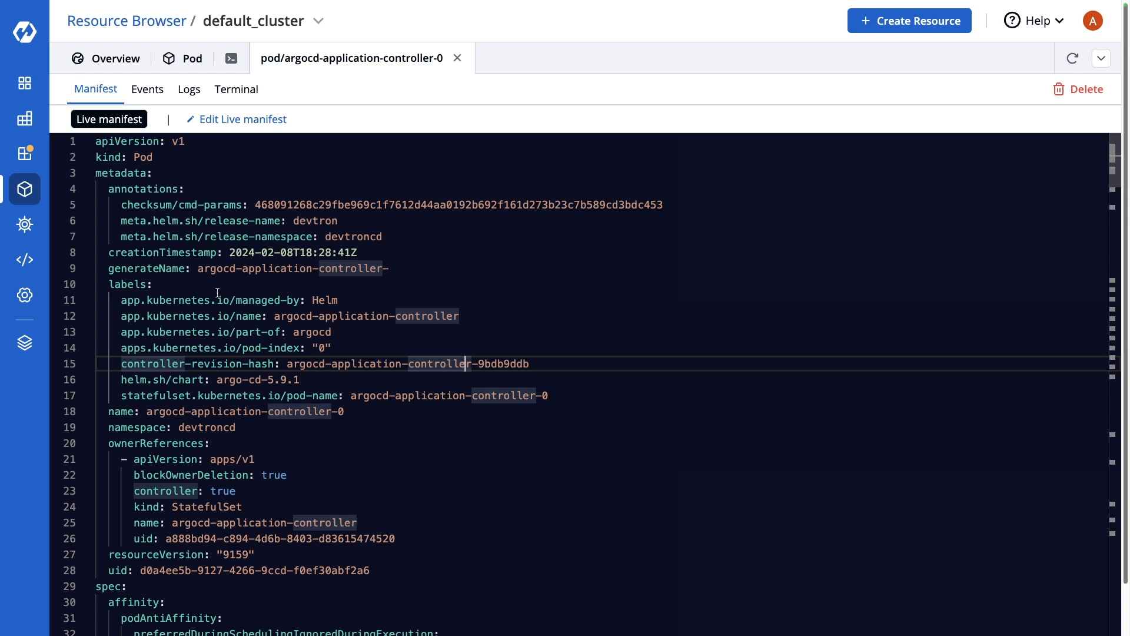
View the events of pod argocd-application-controller-0 and the logs of its application-controller container
{"action": "left_click", "coordinate": [147, 89]}
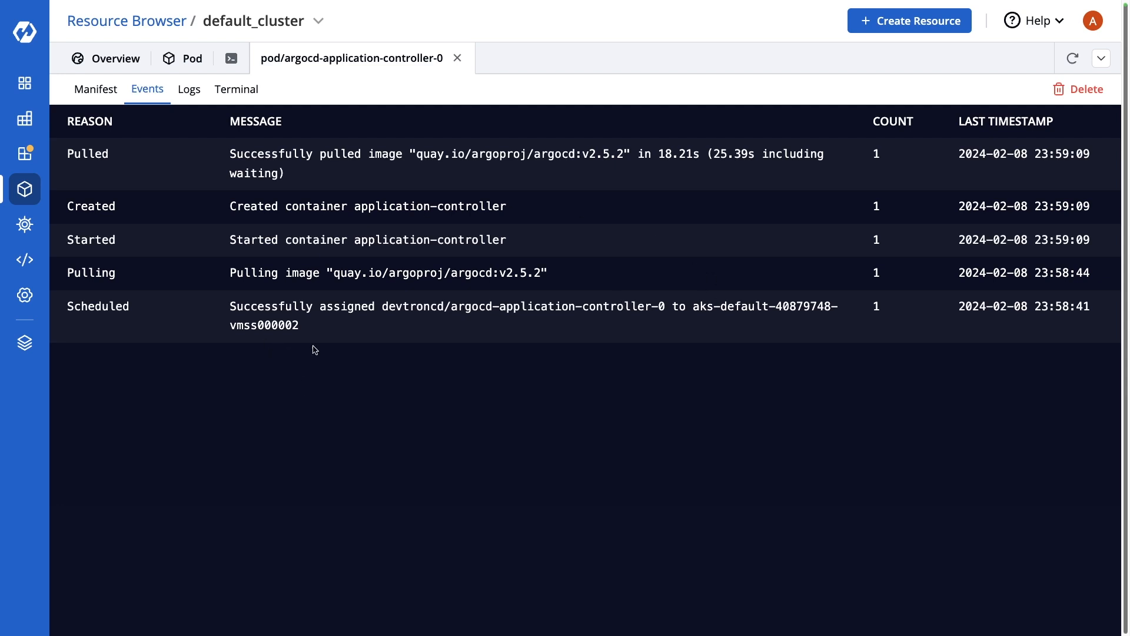
{"action": "left_click", "coordinate": [189, 89]}
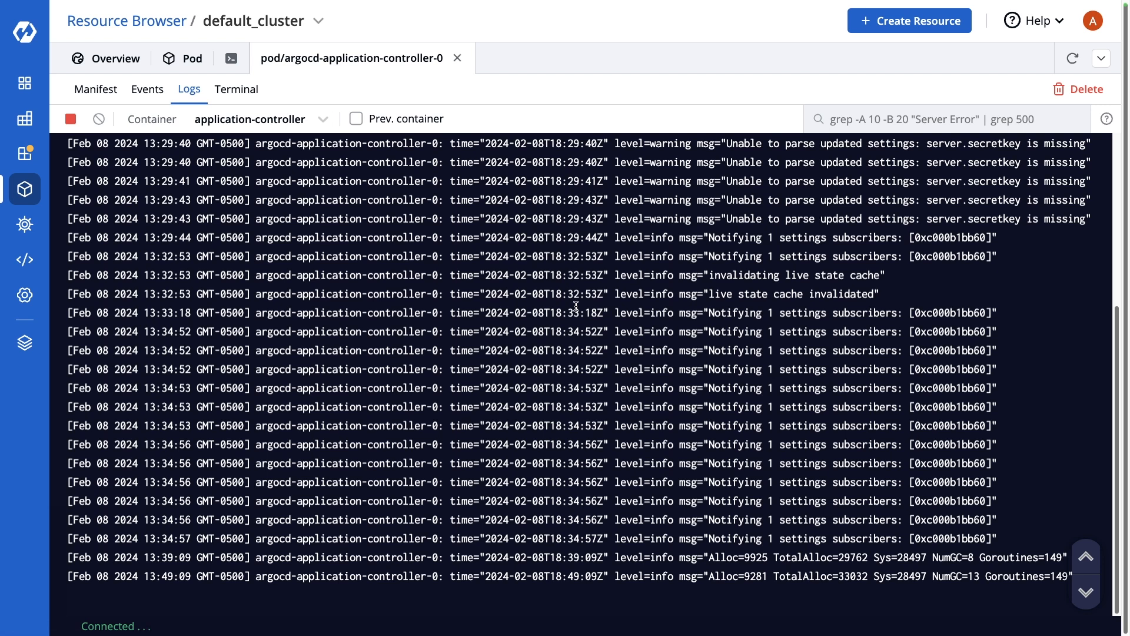
Open a terminal in the pod's application-controller container and run ls twice and pwd in the sh shell
{"action": "left_click", "coordinate": [236, 91]}
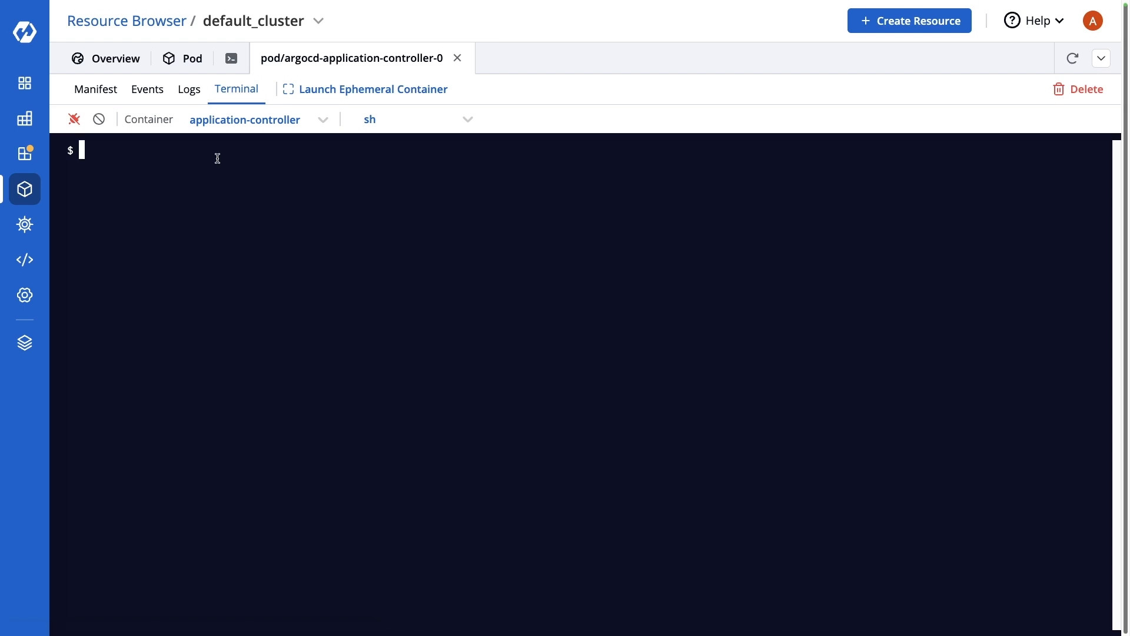
{"action": "type", "text": "ls"}
{"action": "key", "text": "Return"}
{"action": "type", "text": "ls"}
{"action": "key", "text": "Return"}
{"action": "type", "text": "pwd"}
{"action": "key", "text": "Return"}
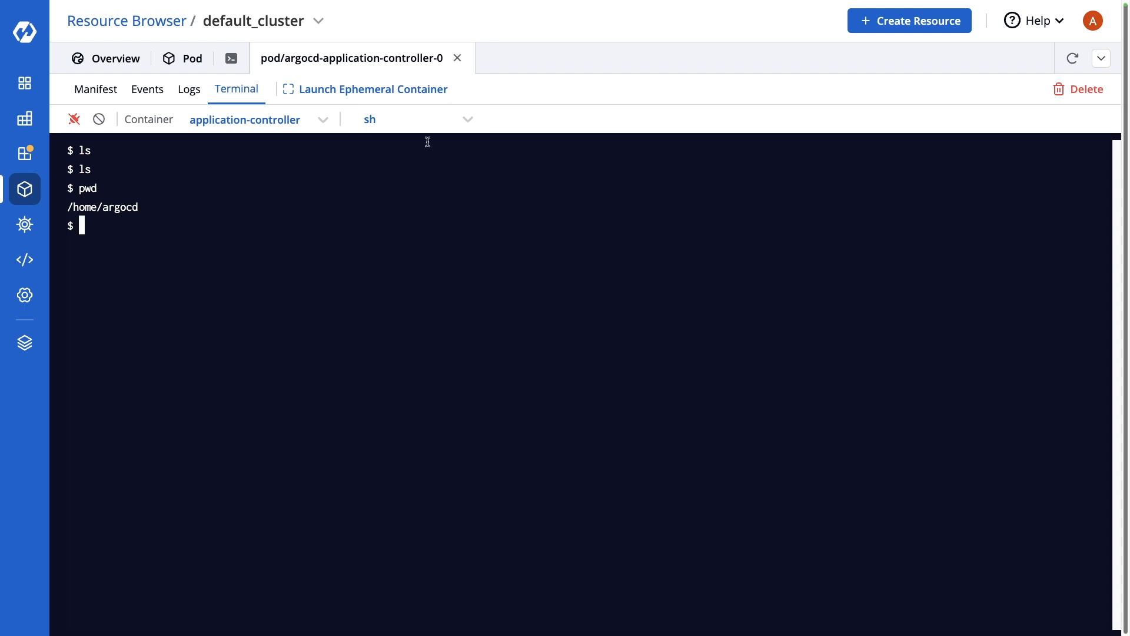
Try to switch the container terminal's shell to powershell and to cmd
{"action": "left_click", "coordinate": [414, 122]}
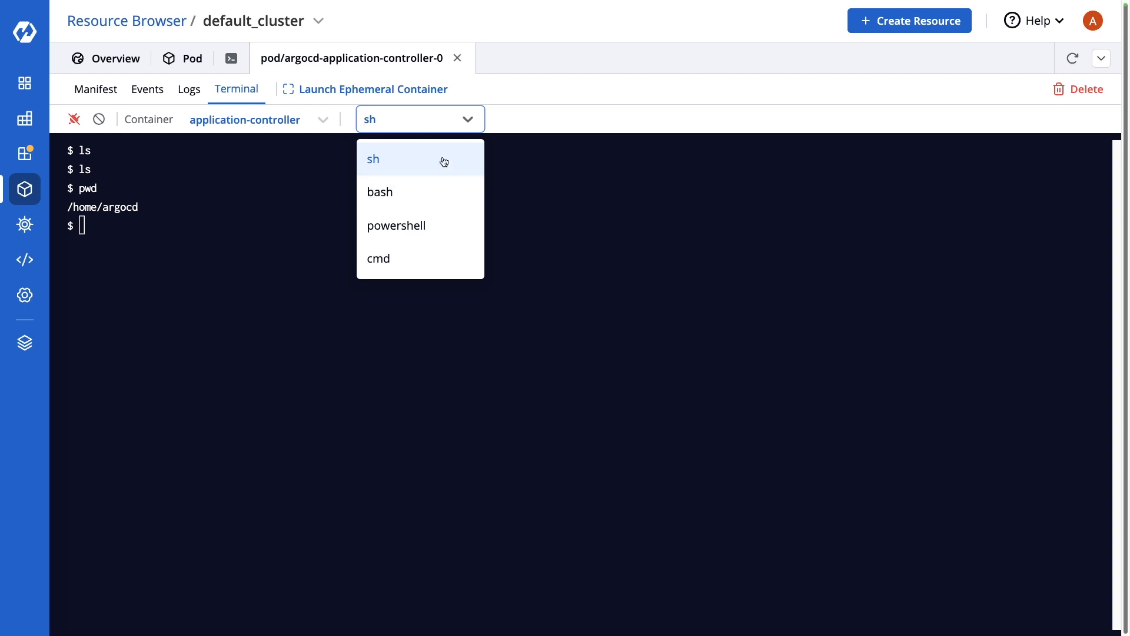
{"action": "left_click", "coordinate": [436, 126]}
{"action": "left_click", "coordinate": [449, 123]}
{"action": "left_click", "coordinate": [426, 229]}
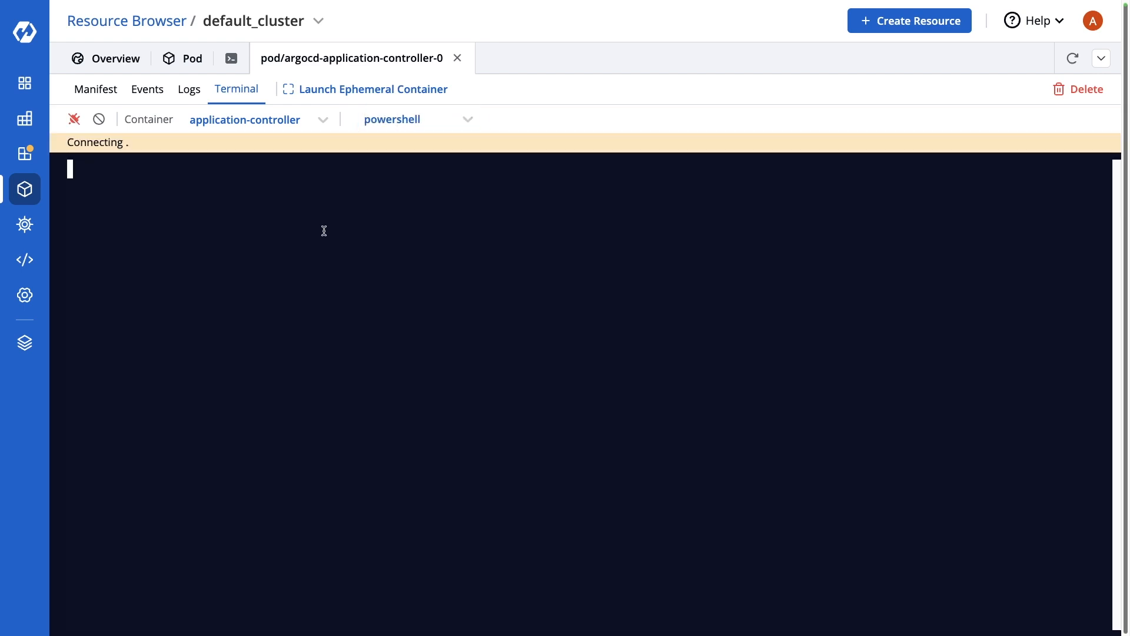
{"action": "left_click", "coordinate": [435, 130]}
{"action": "left_click", "coordinate": [424, 259]}
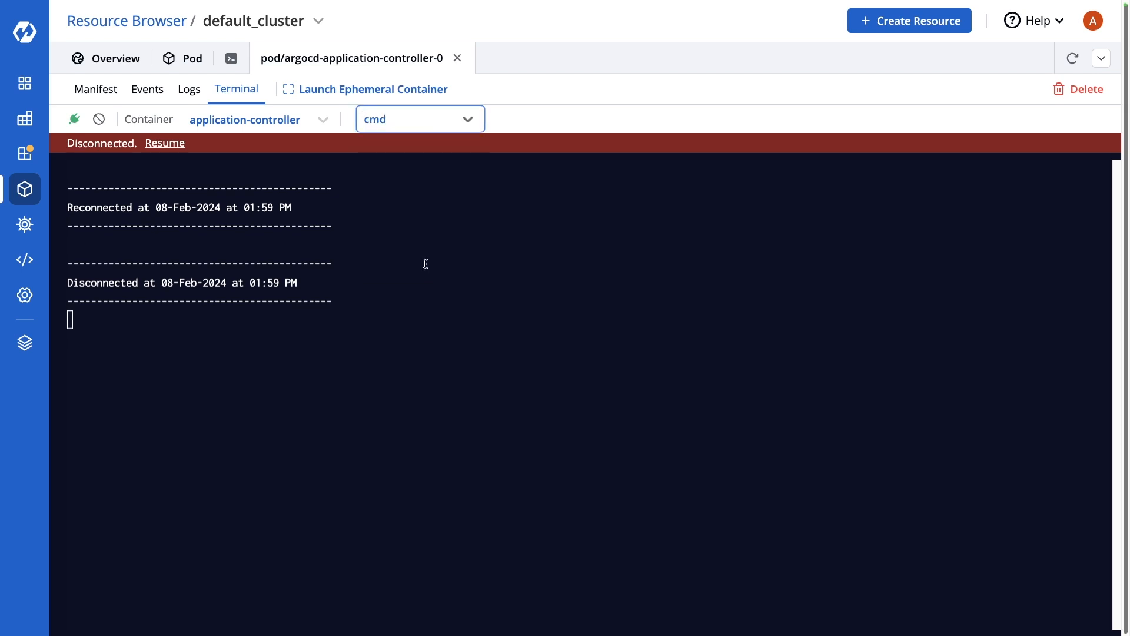
Switch the container terminal's shell to bash, run ls and pwd, and check the available shell options
{"action": "left_click", "coordinate": [431, 122]}
{"action": "left_click", "coordinate": [419, 191]}
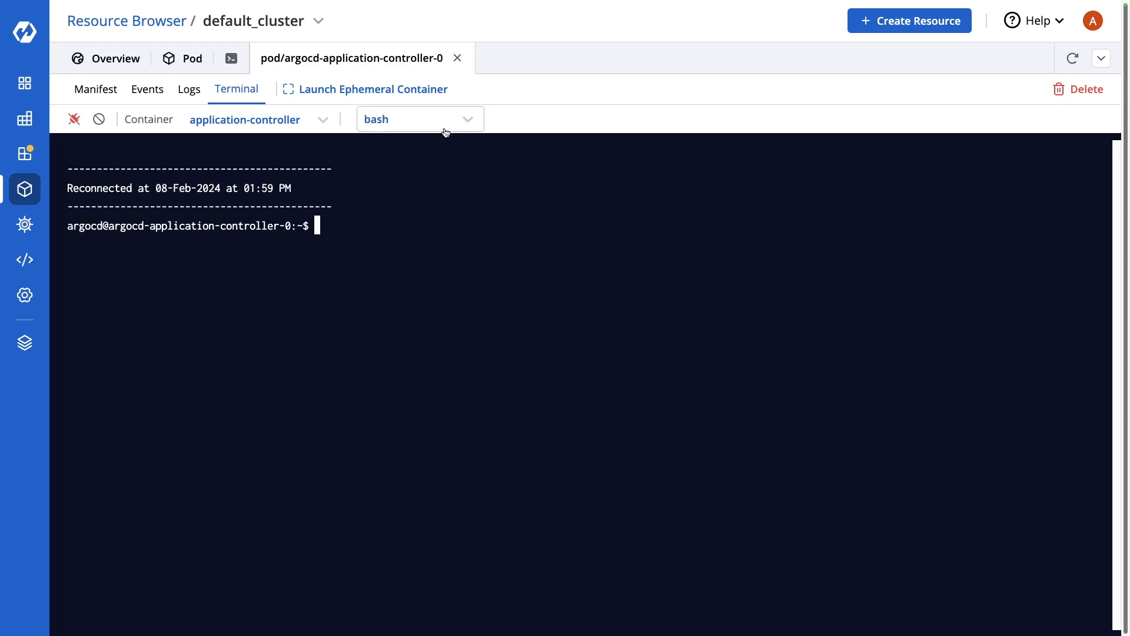
{"action": "type", "text": "ls"}
{"action": "key", "text": "Return"}
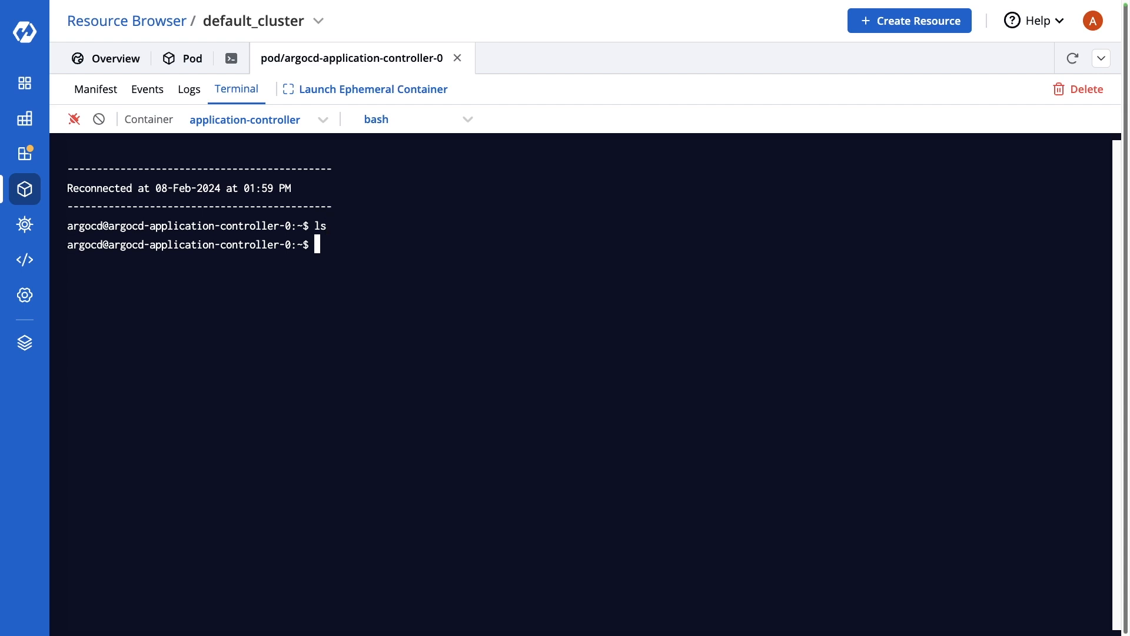
{"action": "type", "text": "pwd"}
{"action": "key", "text": "Return"}
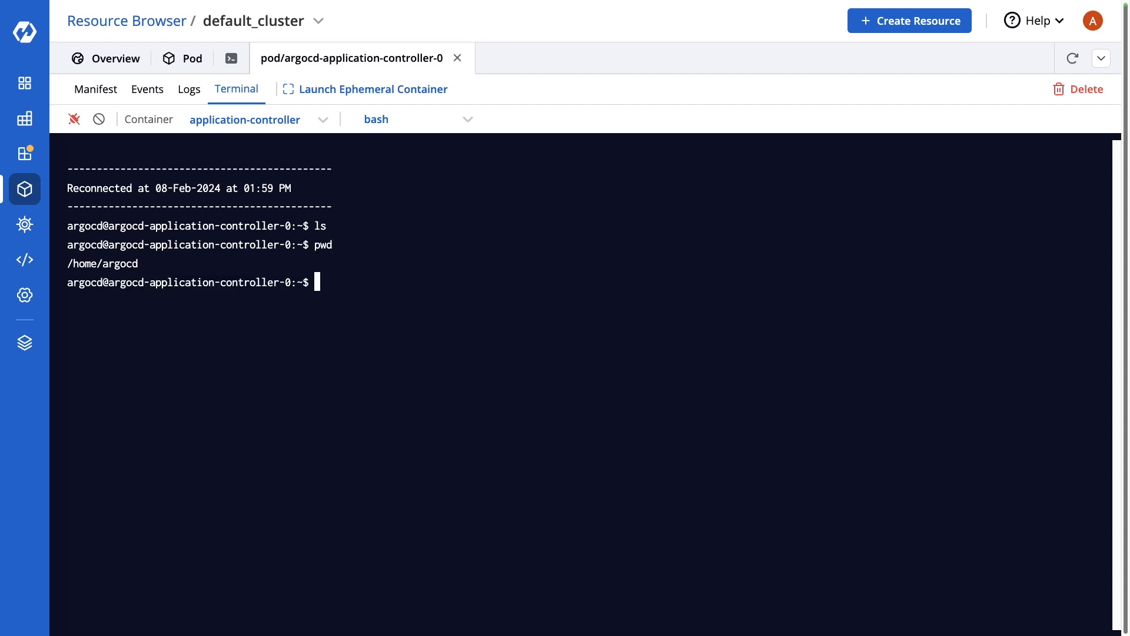
{"action": "left_click", "coordinate": [433, 117]}
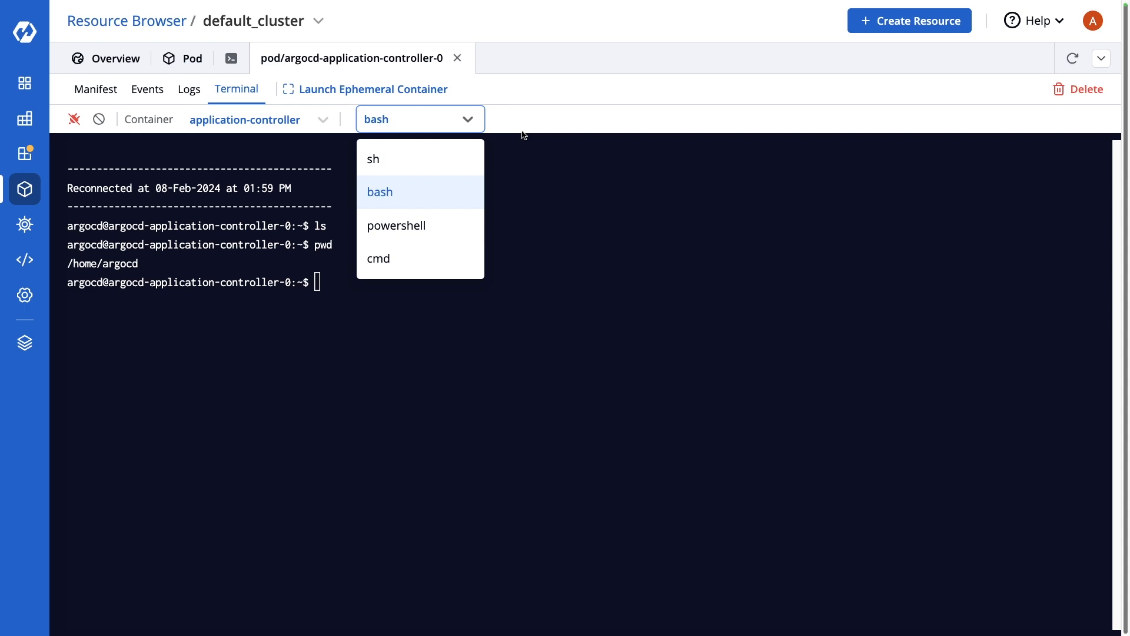
{"action": "left_click", "coordinate": [531, 101]}
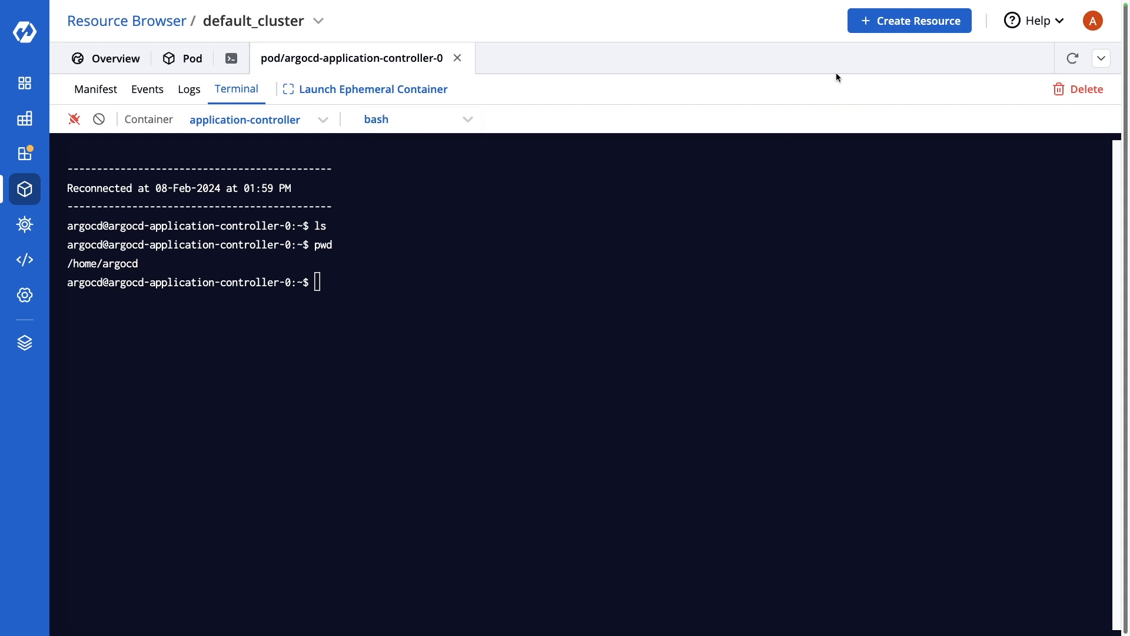
Create a Pod named static-web from YAML with container web, image nginx:latest and TCP port 80, and return to the cluster overview
{"action": "left_click", "coordinate": [892, 23]}
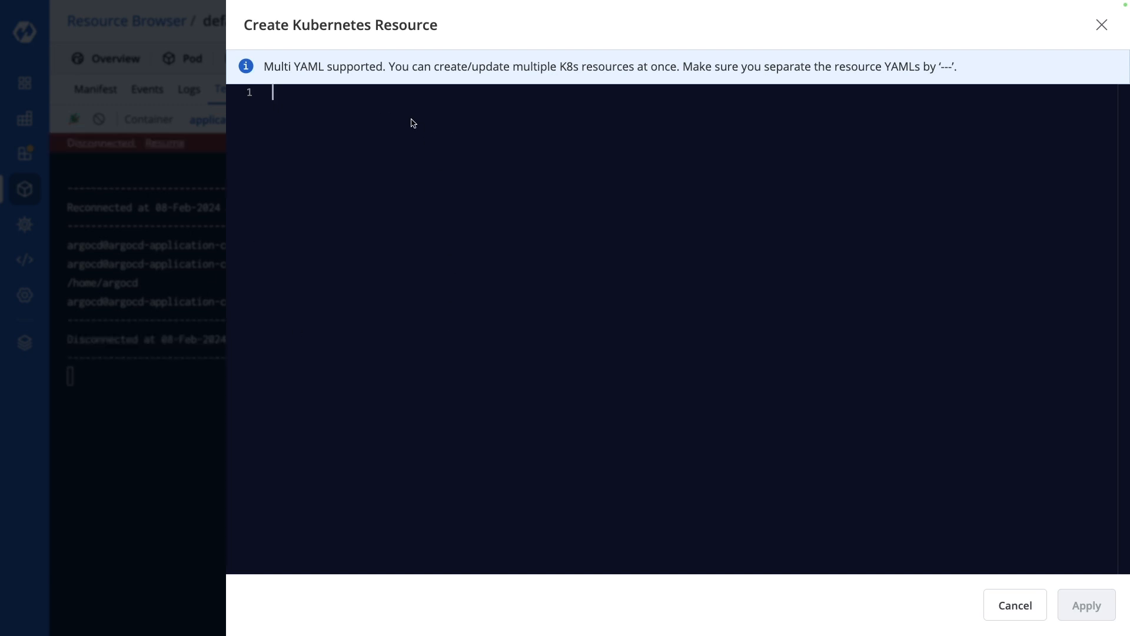
{"action": "type", "text": "apiVersion: v1 kind: Pod metadata:   name: static-web spec:   containers:     - name: web       image: nginx:latest       ports:         - name: web           containerPort: 80           protocol: TCP"}
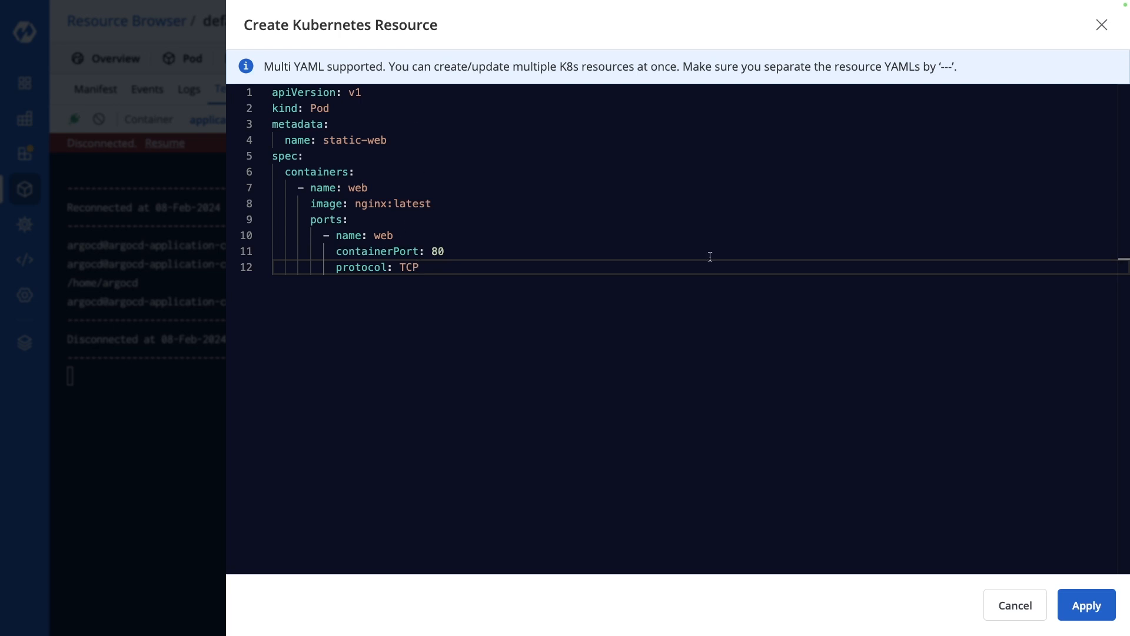
{"action": "left_click", "coordinate": [1087, 605]}
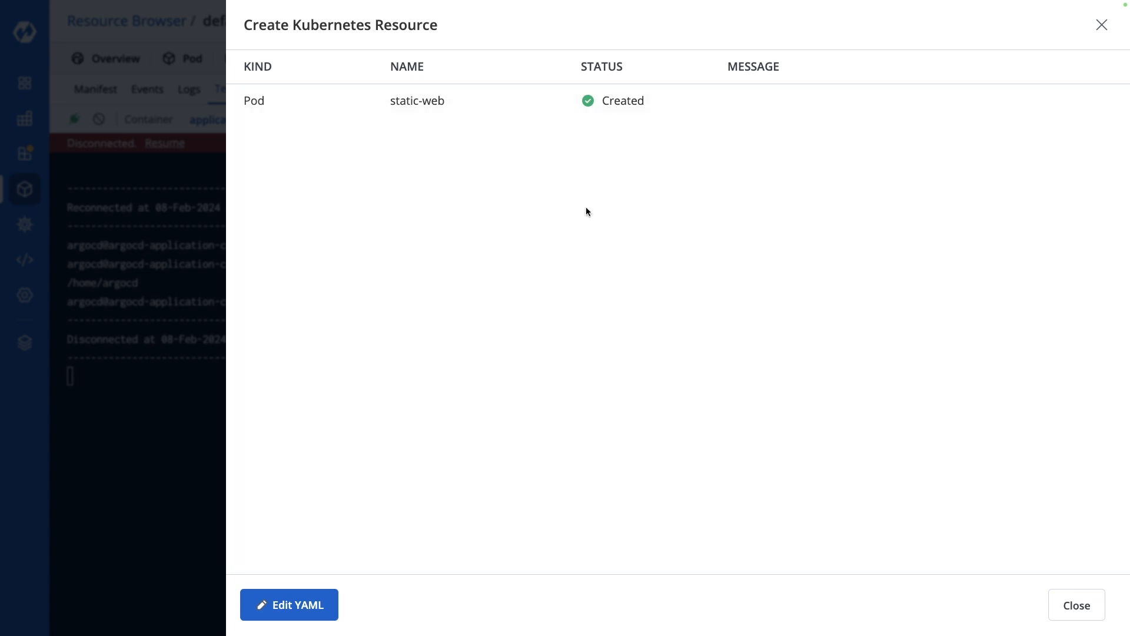
{"action": "left_click", "coordinate": [1075, 611]}
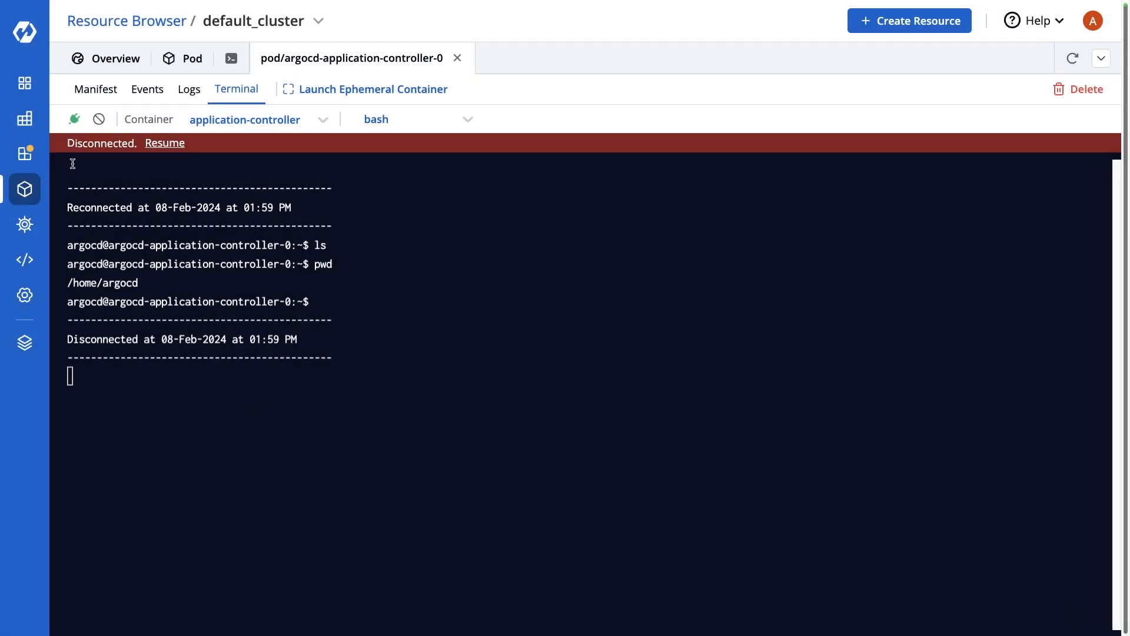
{"action": "left_click", "coordinate": [114, 67]}
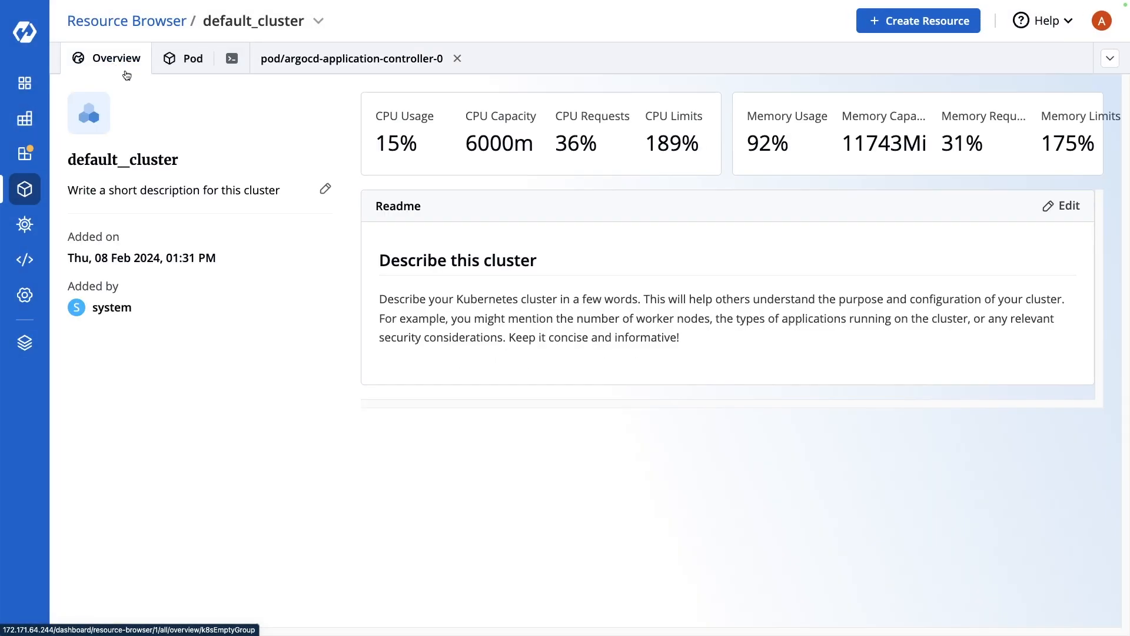
Open the static-web pod from the Pod workloads of default_cluster
{"action": "left_click", "coordinate": [34, 194]}
{"action": "left_click", "coordinate": [134, 154]}
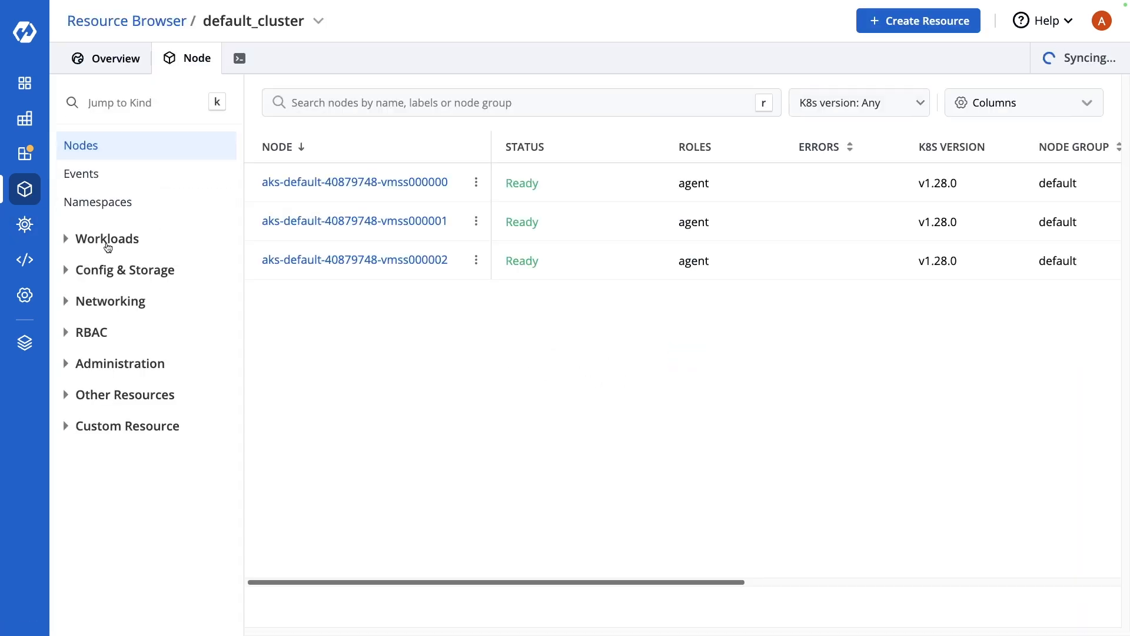
{"action": "left_click", "coordinate": [69, 239]}
{"action": "left_click", "coordinate": [93, 379]}
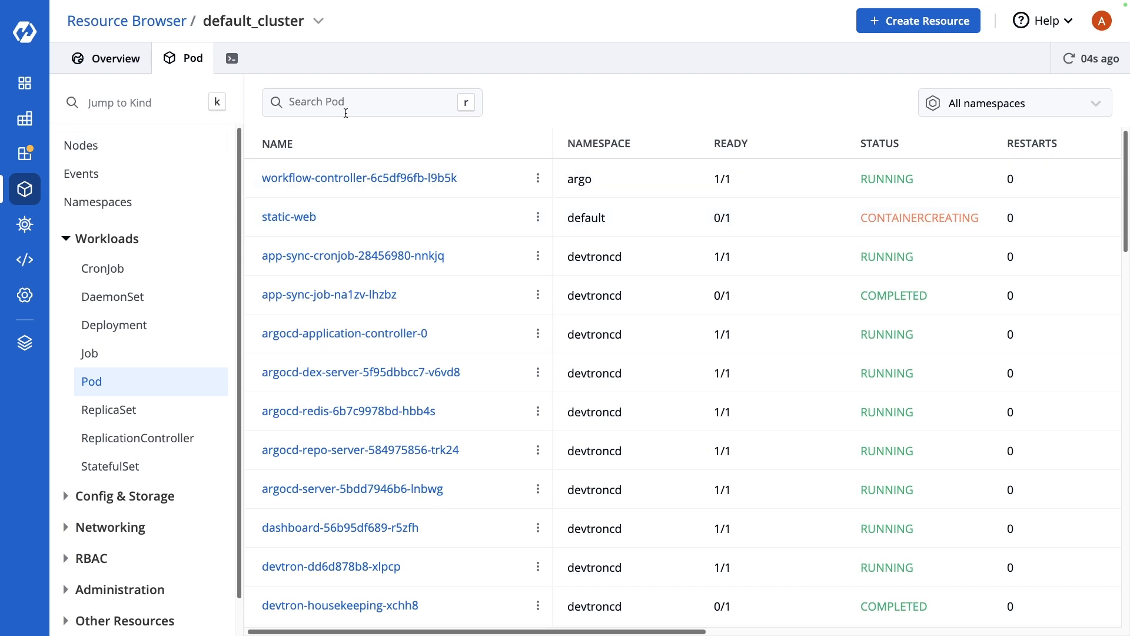
{"action": "left_click", "coordinate": [298, 216]}
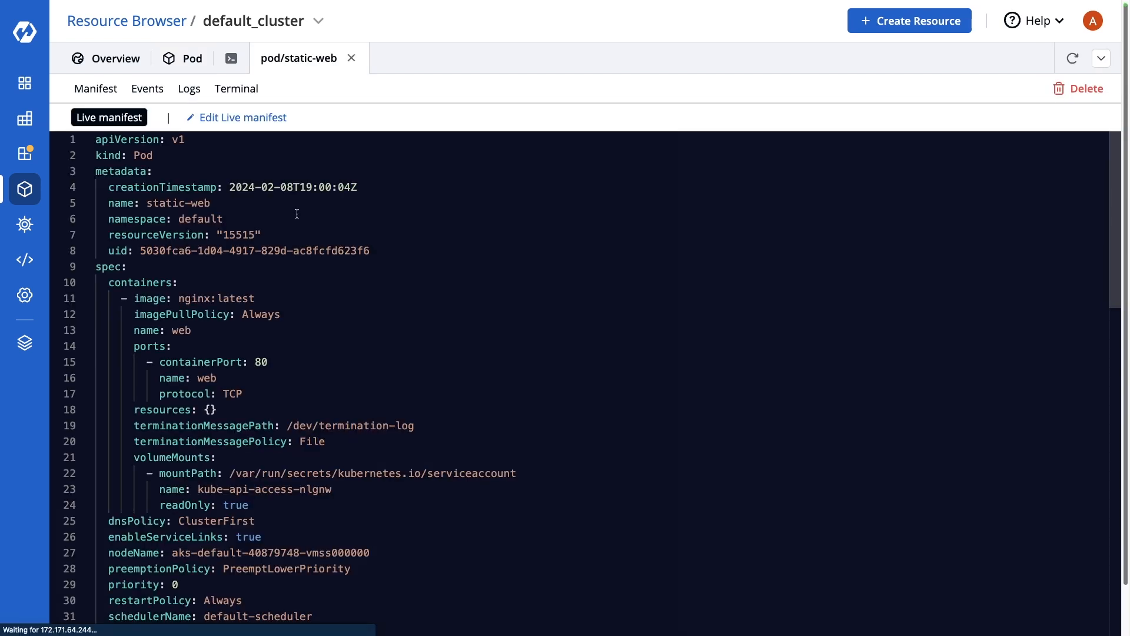
Open a terminal in the static-web pod's web container and run ls in the sh shell
{"action": "left_click", "coordinate": [244, 88]}
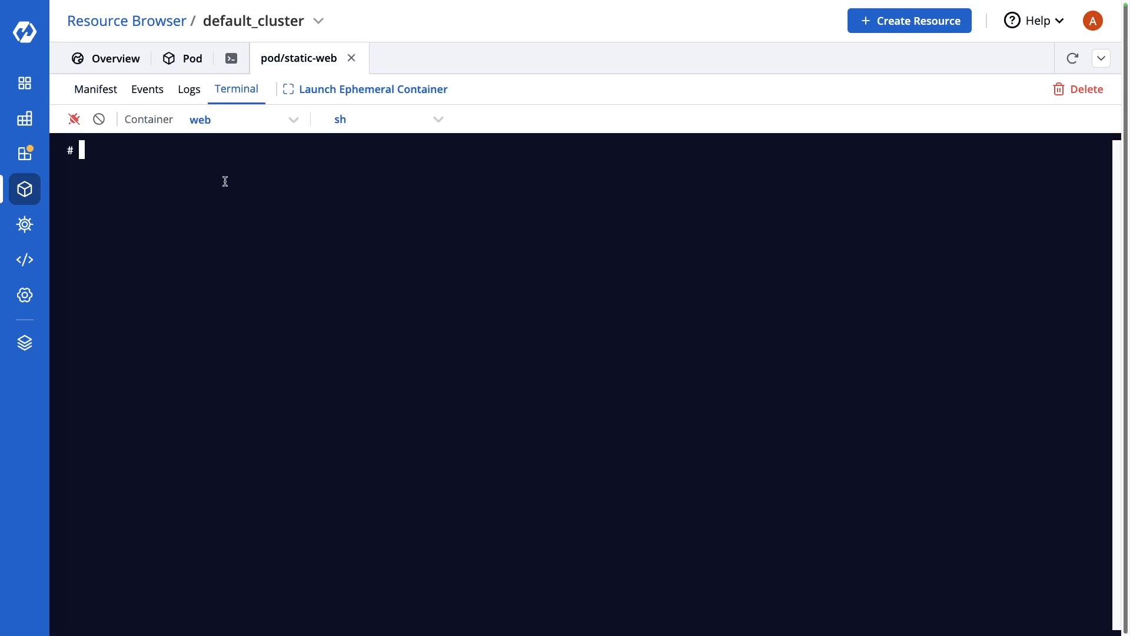
{"action": "type", "text": "ls"}
{"action": "key", "text": "Return"}
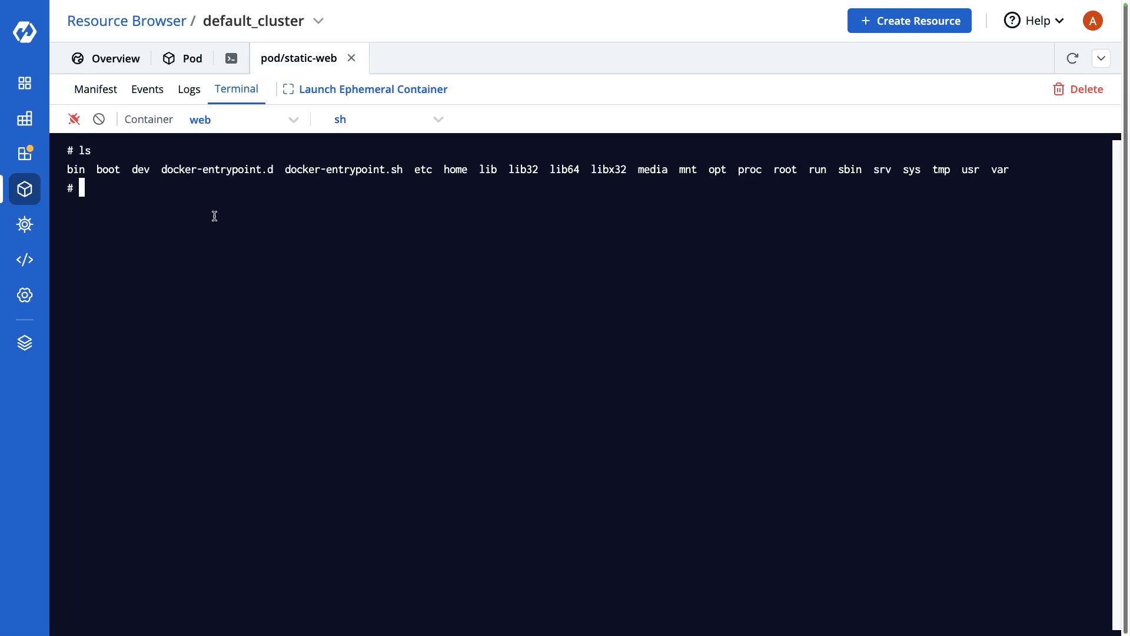
View the static-web pod's logs and live manifest, and return to the cluster overview
{"action": "left_click", "coordinate": [190, 90]}
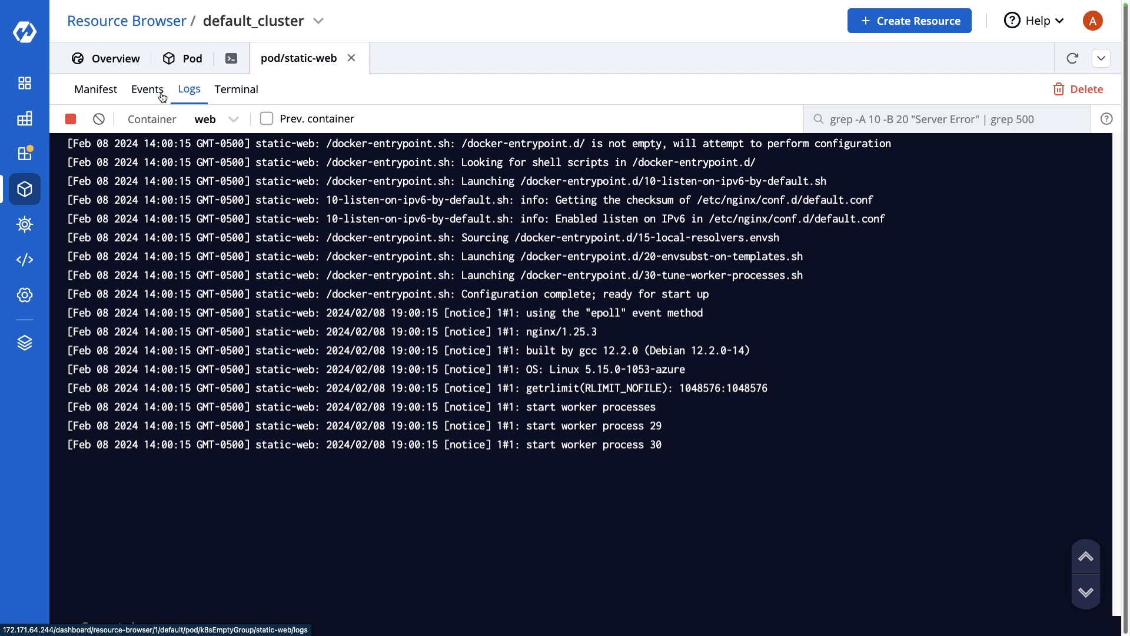
{"action": "left_click", "coordinate": [97, 89]}
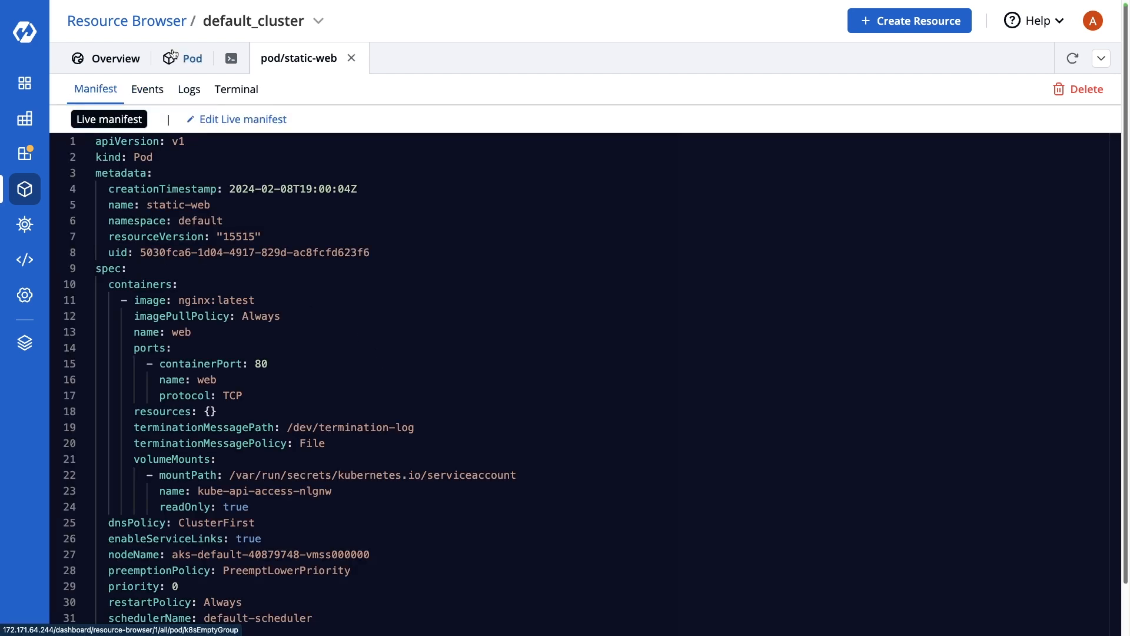
{"action": "left_click", "coordinate": [115, 62]}
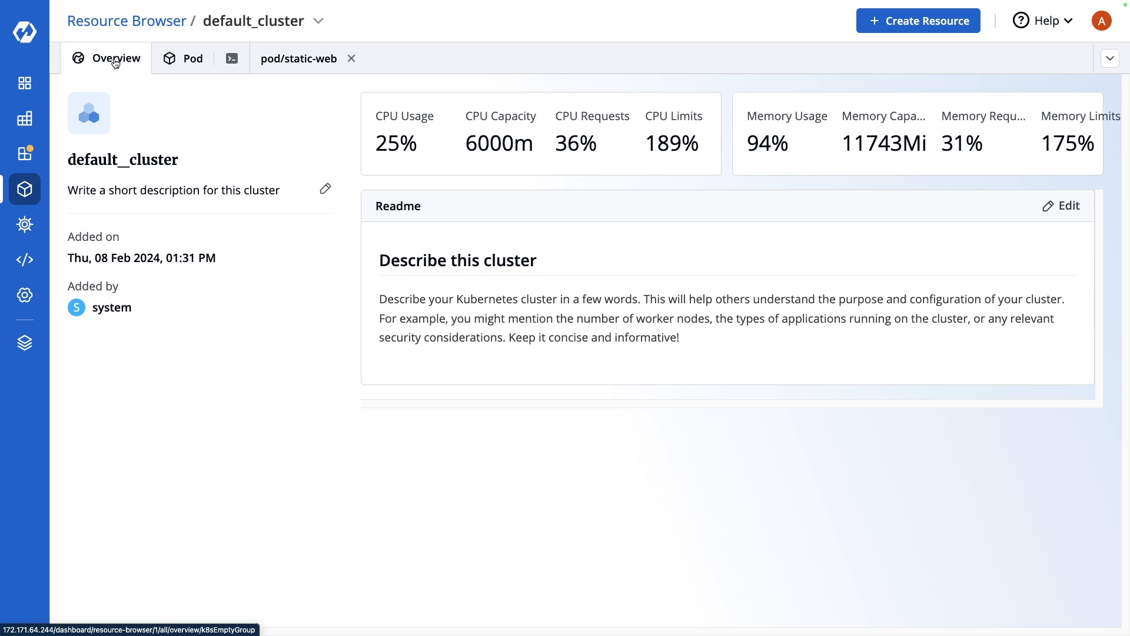
Reopen default_cluster from the cluster list and list its Pod workloads across all namespaces to check their status
{"action": "left_click", "coordinate": [36, 188]}
{"action": "left_click", "coordinate": [117, 151]}
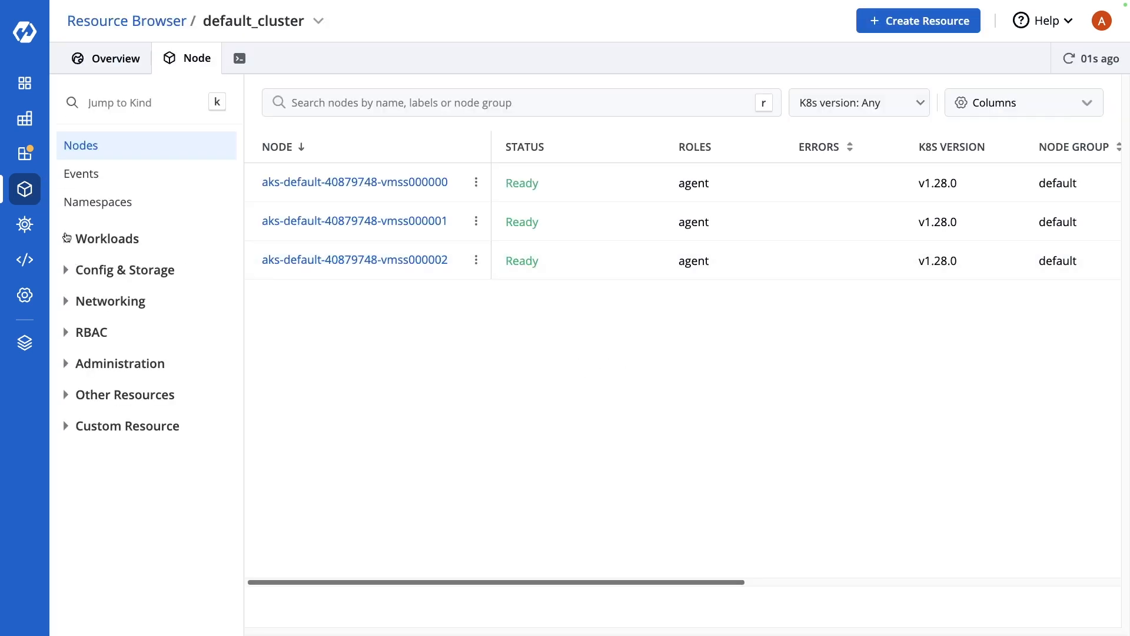
{"action": "left_click", "coordinate": [66, 239]}
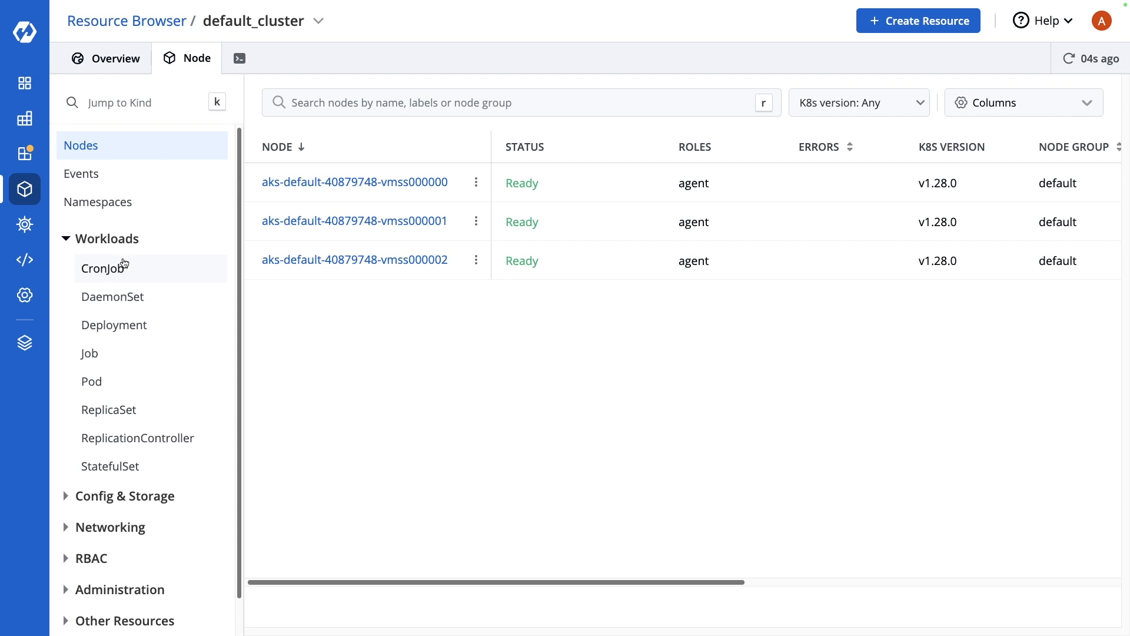
{"action": "left_click", "coordinate": [158, 381]}
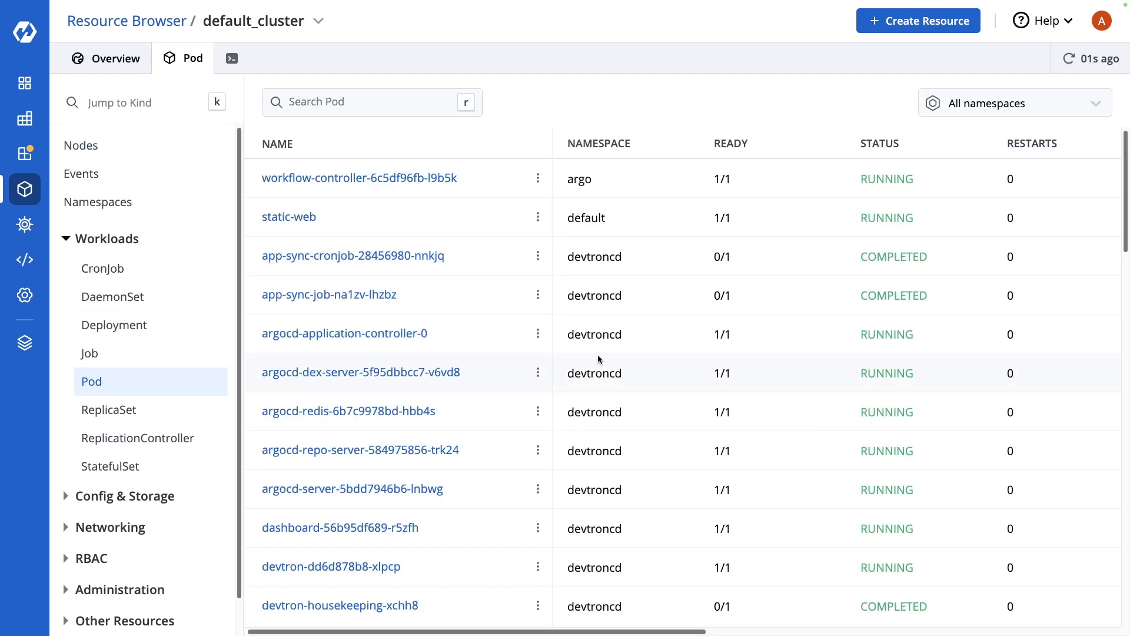